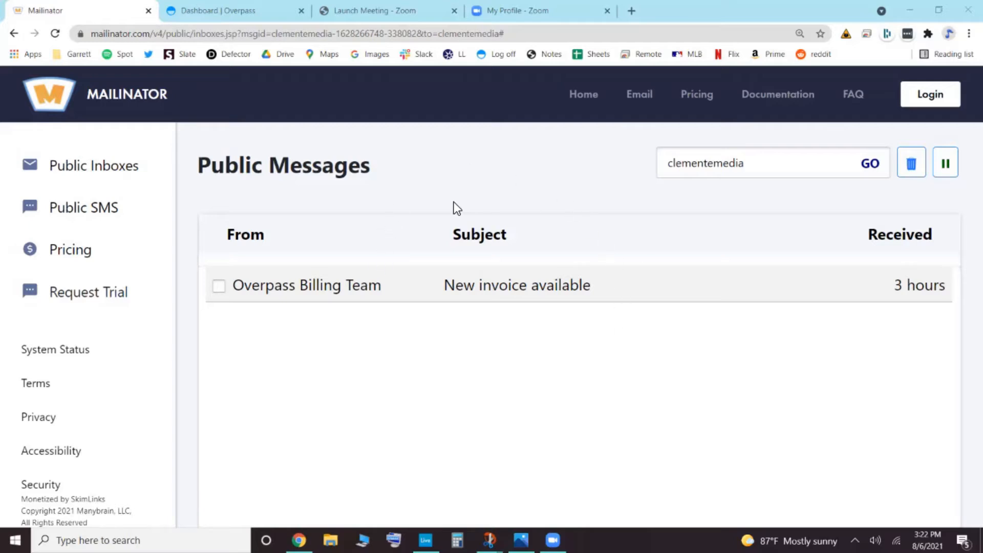
- Open the "New invoice available" email from the Overpass Billing Team and follow its Invoice History link
click(318, 290)
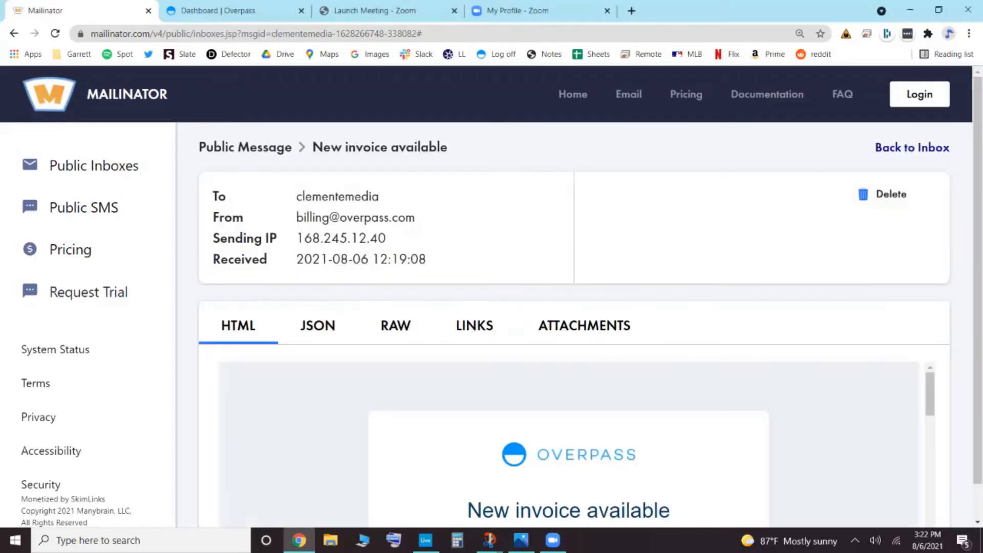
scroll(569, 441, down, 3)
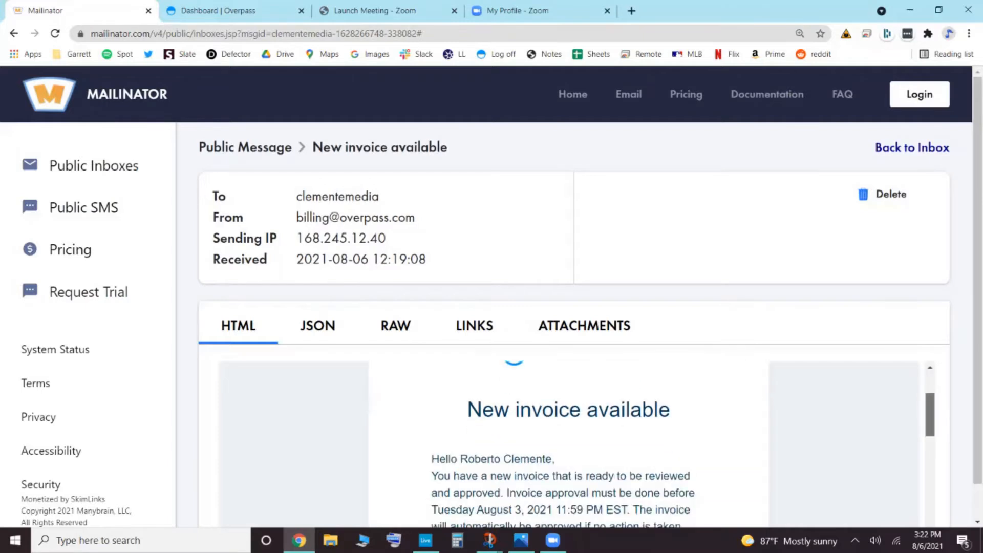
scroll(569, 441, down, 5)
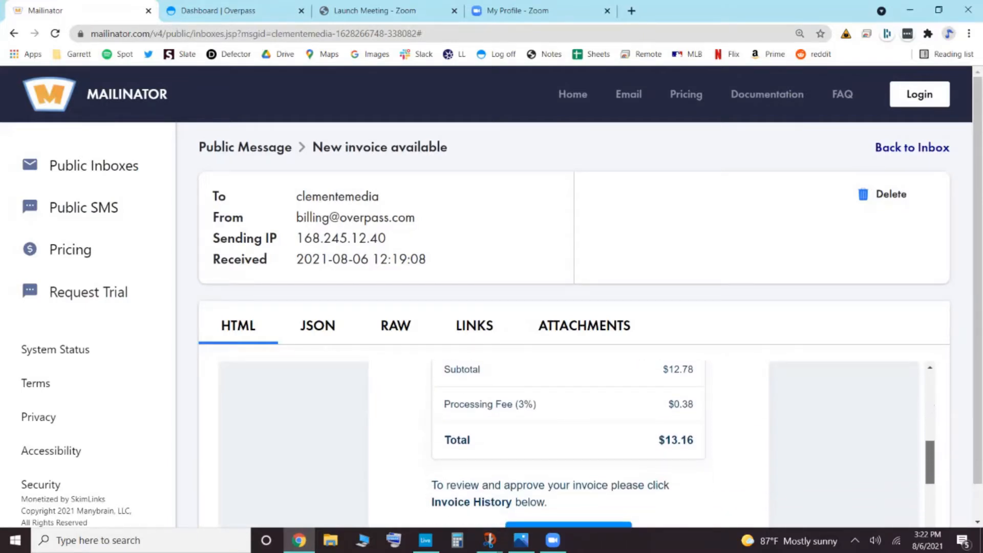
scroll(569, 441, down, 2)
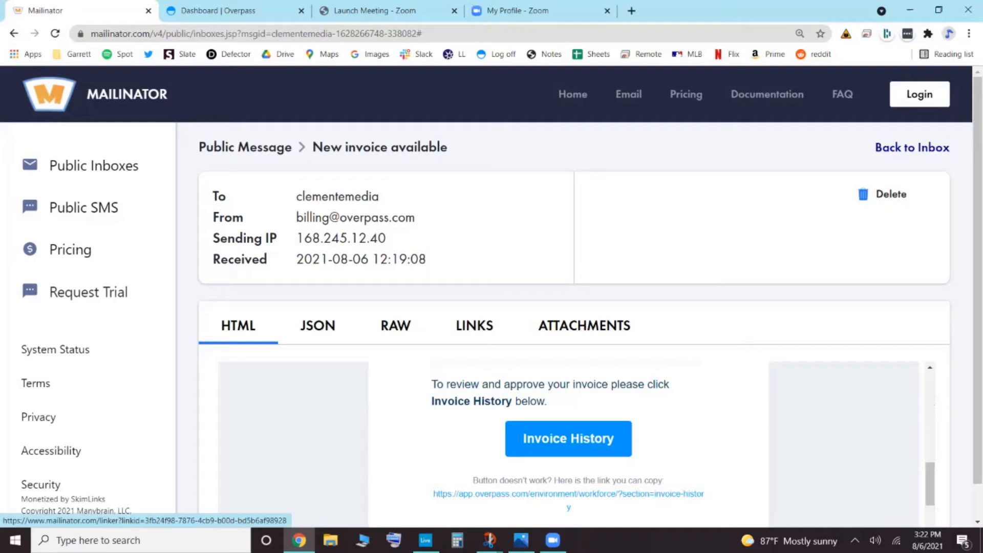
click(568, 439)
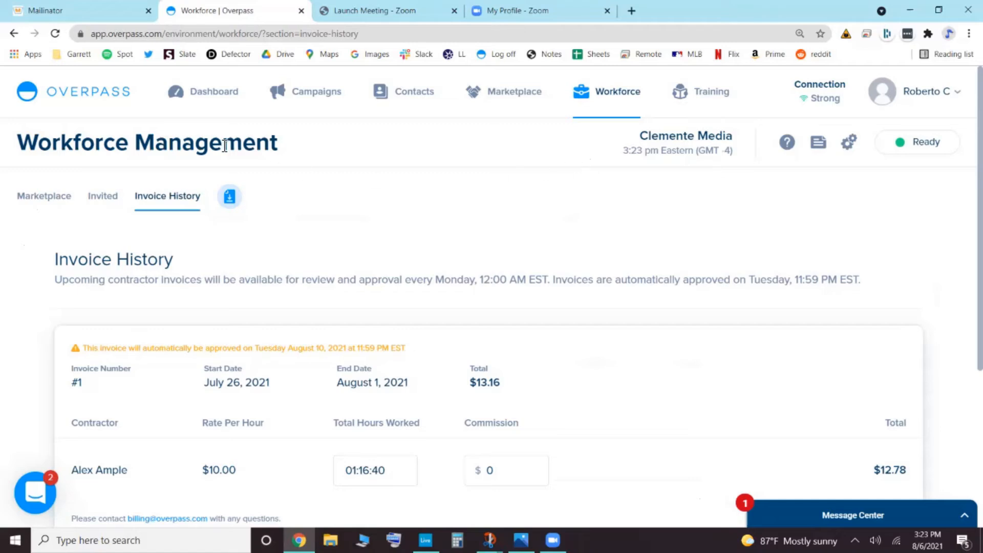
- Go to the Dashboard and reach the Invoice History through the Workforce section
click(205, 104)
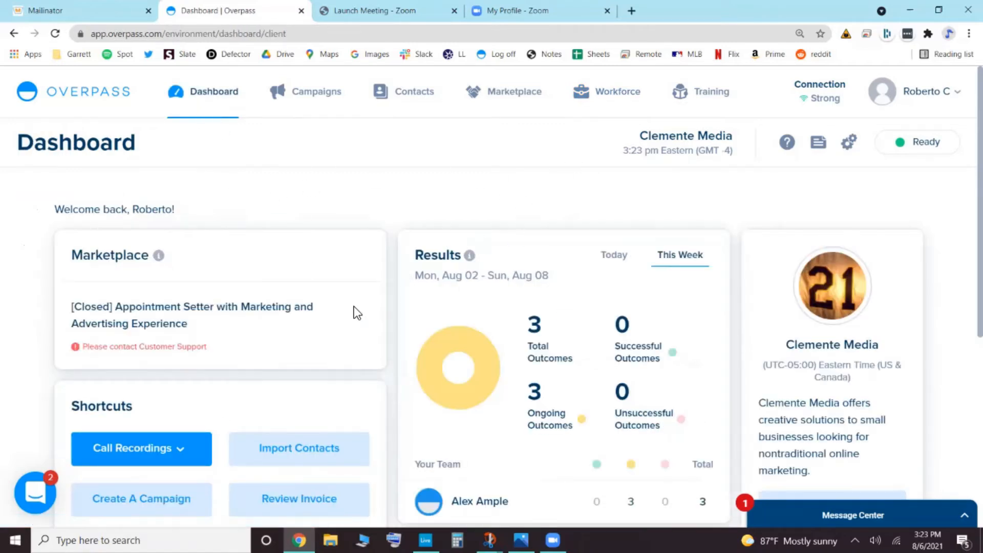
click(621, 108)
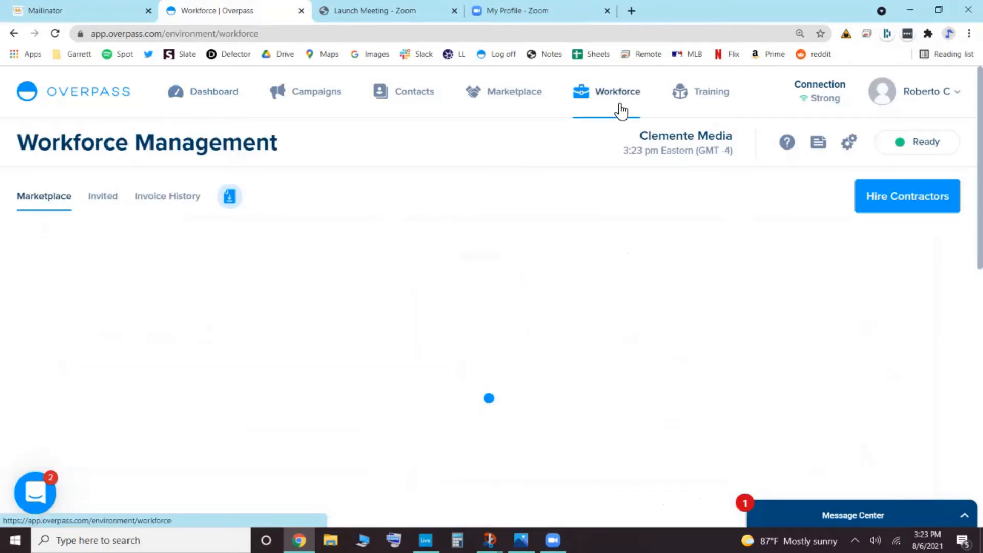
click(169, 215)
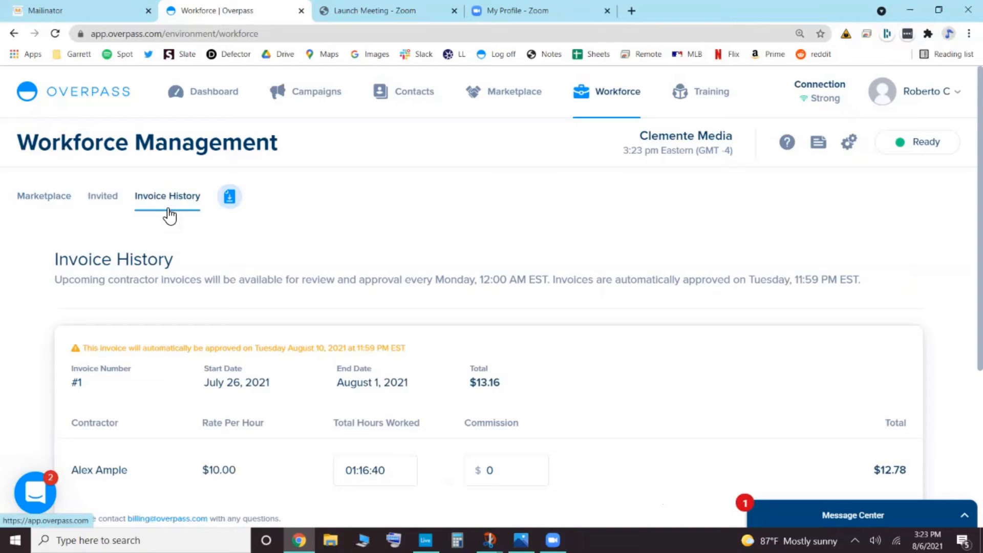
- Return to the Dashboard and open the invoice with the Review Invoice shortcut
click(213, 114)
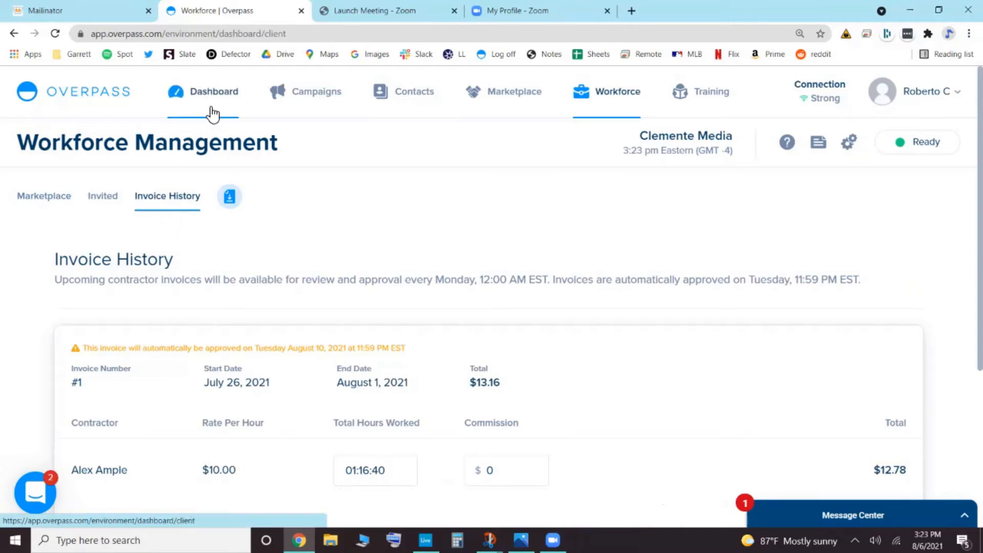
scroll(271, 160, down, 2)
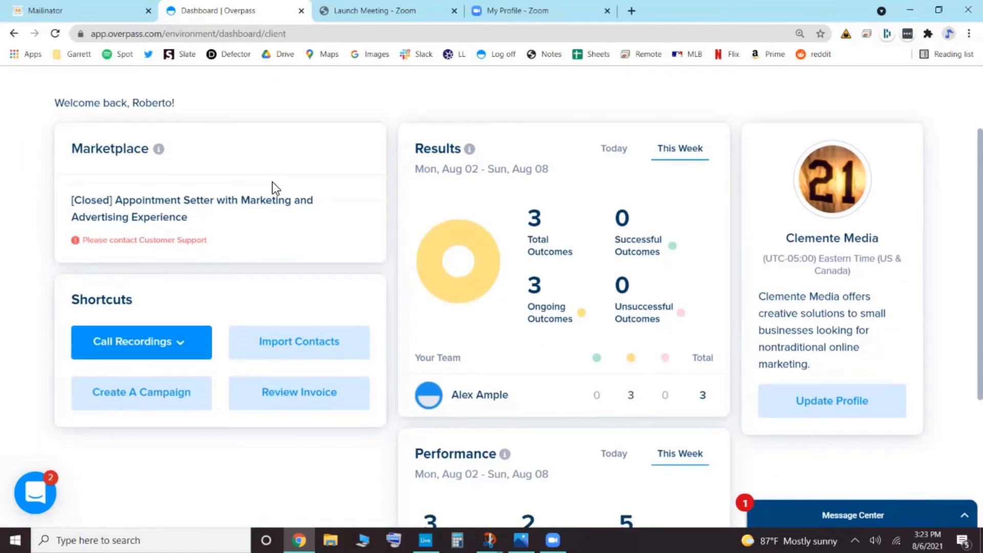
drag(132, 299, 72, 300)
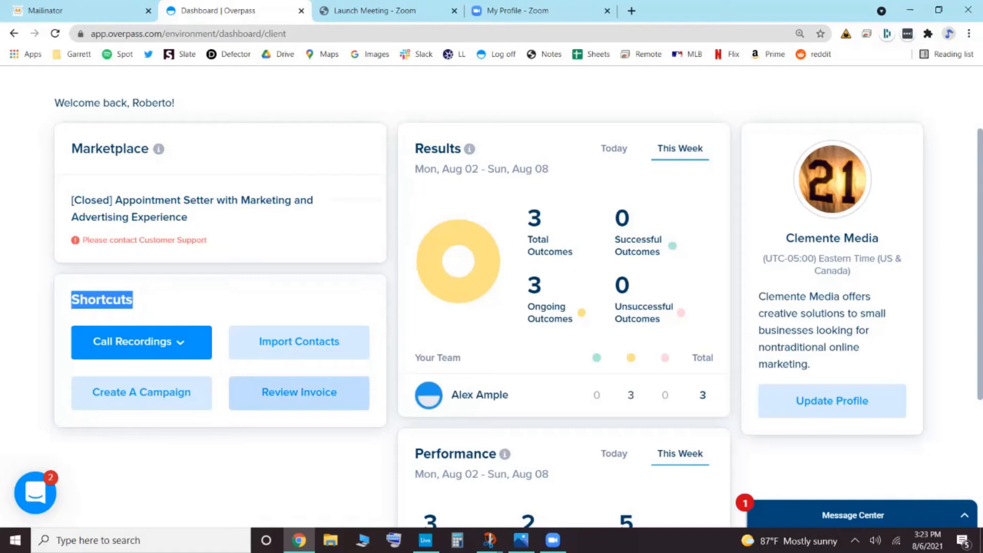
click(299, 392)
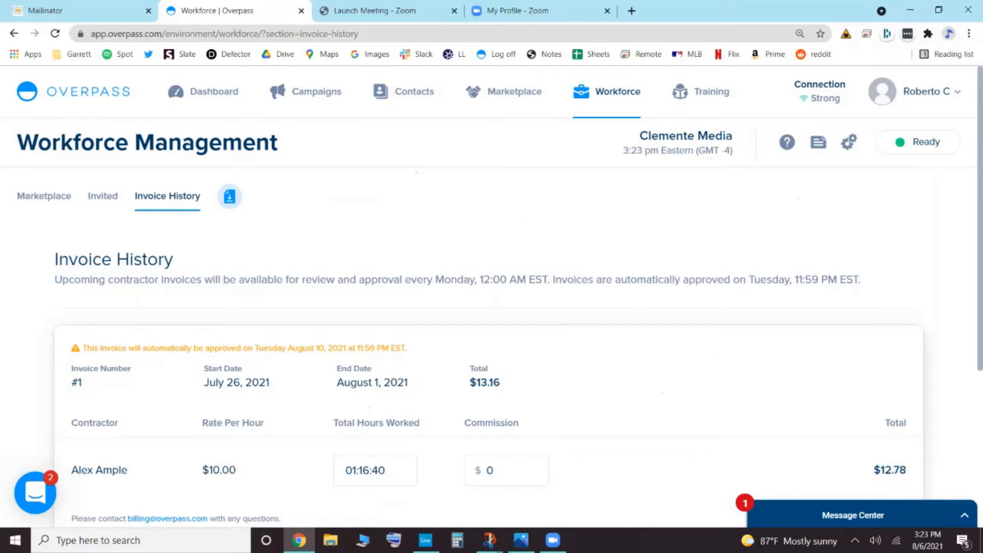
- Examine invoice #1's contractor, rate per hour, total hours worked, line total and processing fee
scroll(492, 295, down, 3)
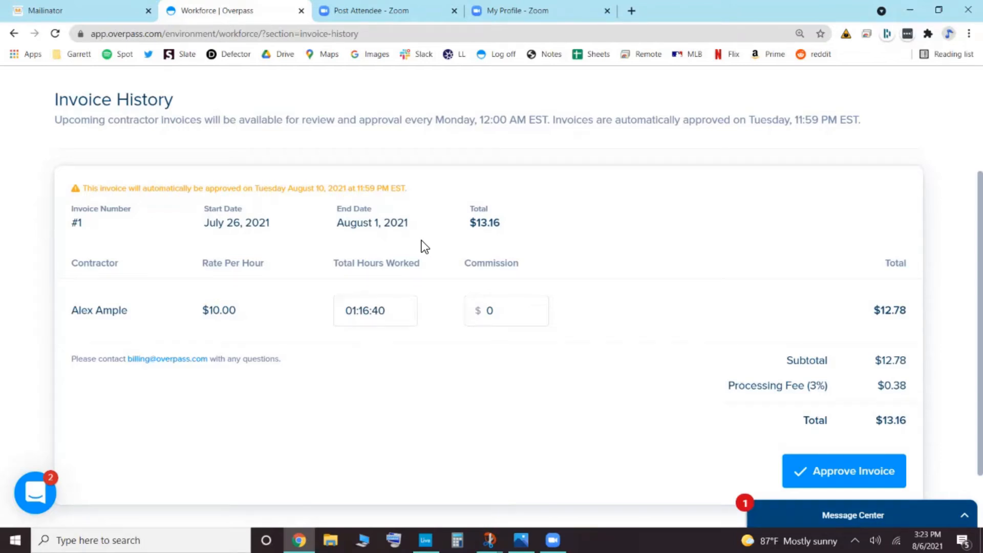
drag(238, 315, 182, 345)
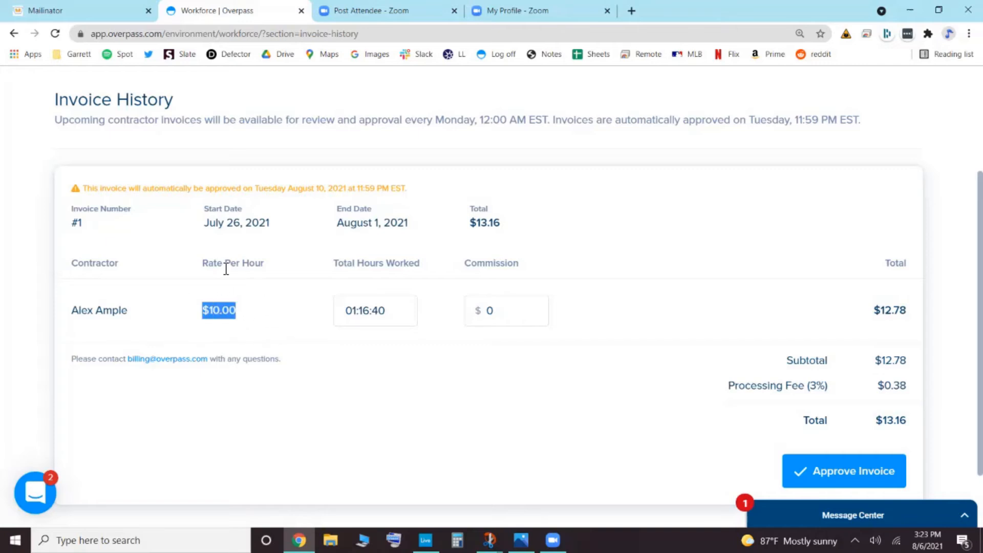
click(410, 310)
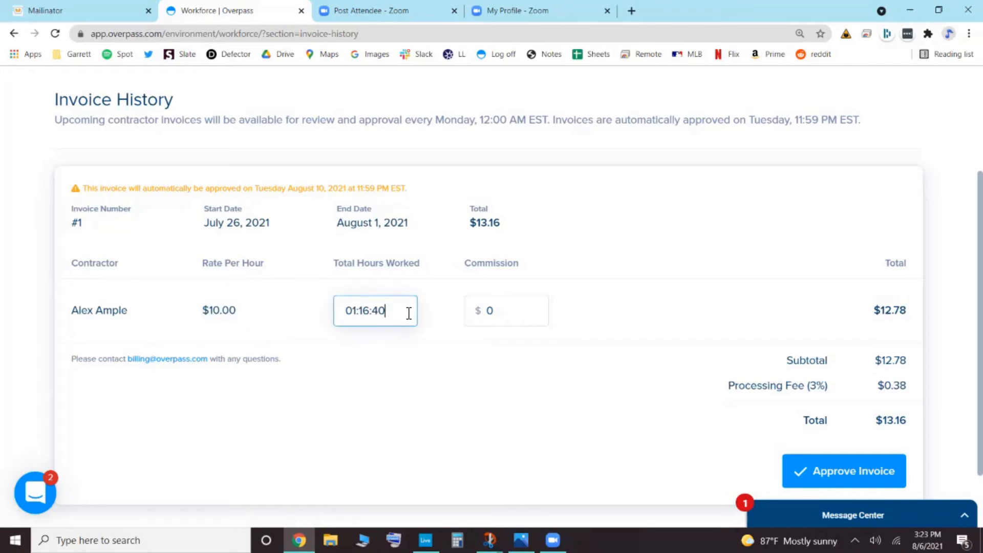
drag(407, 310, 345, 311)
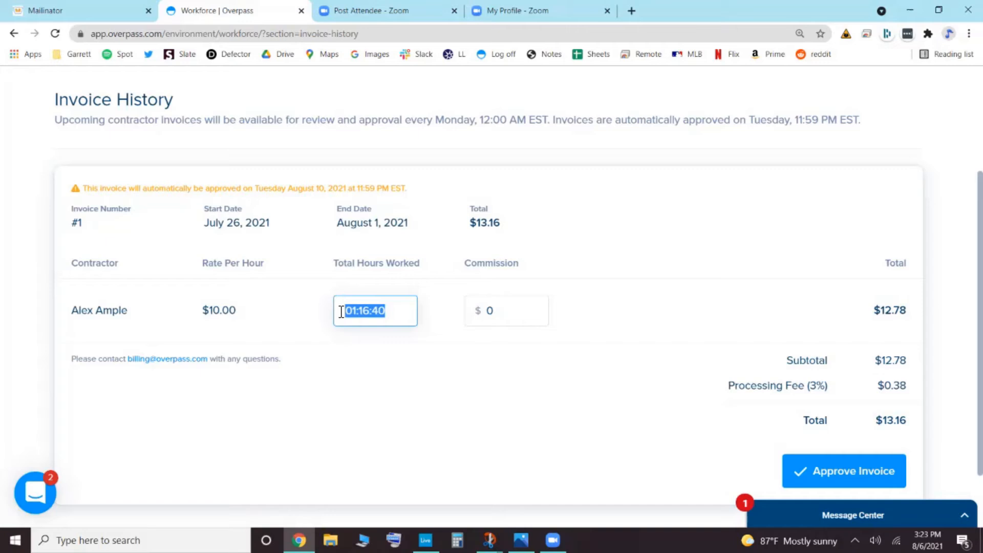
click(125, 297)
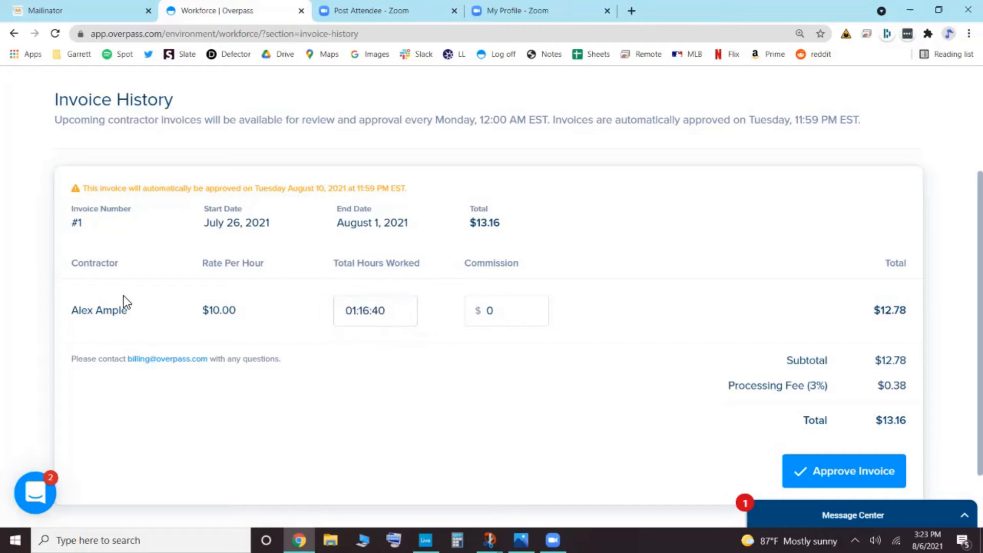
drag(134, 311, 82, 313)
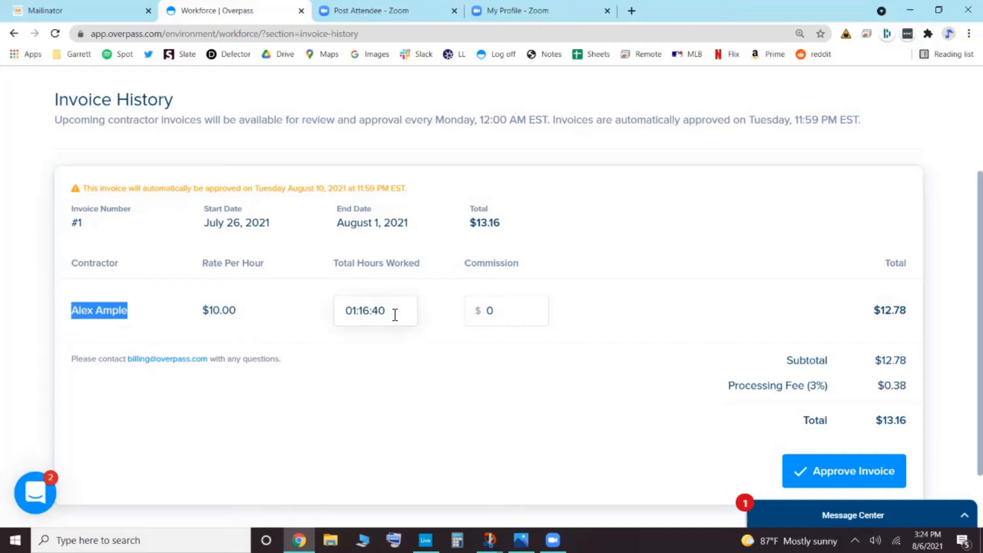
drag(395, 314, 333, 334)
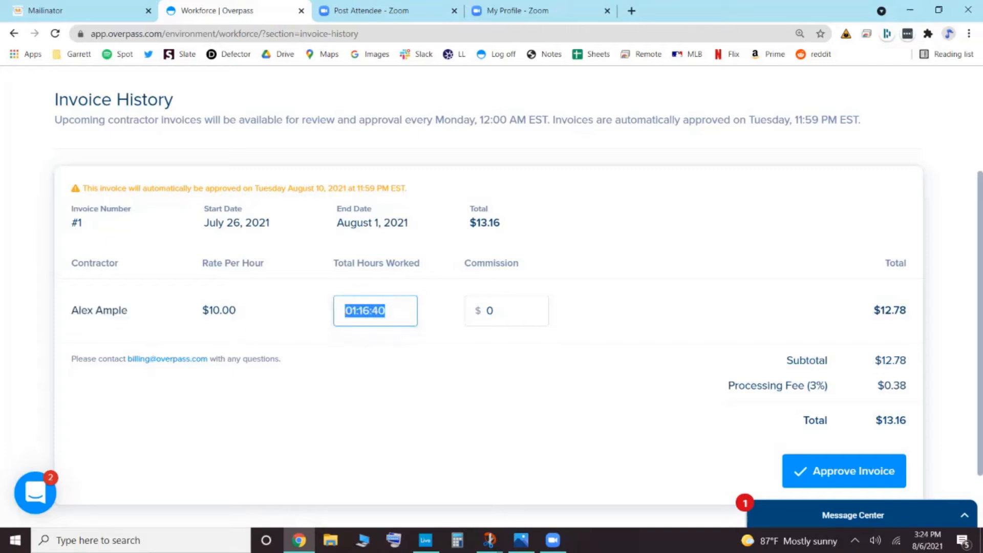
drag(241, 313, 208, 318)
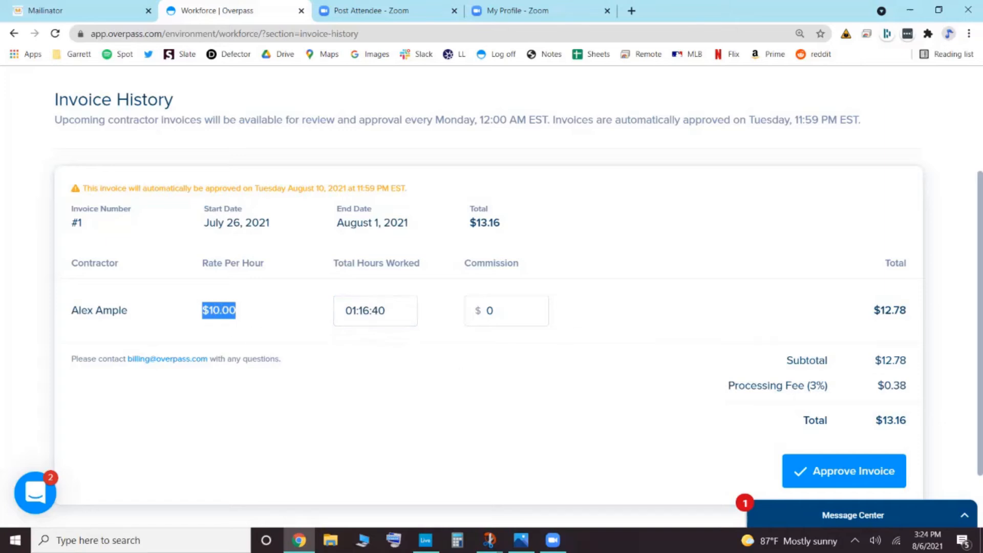
drag(909, 313, 873, 314)
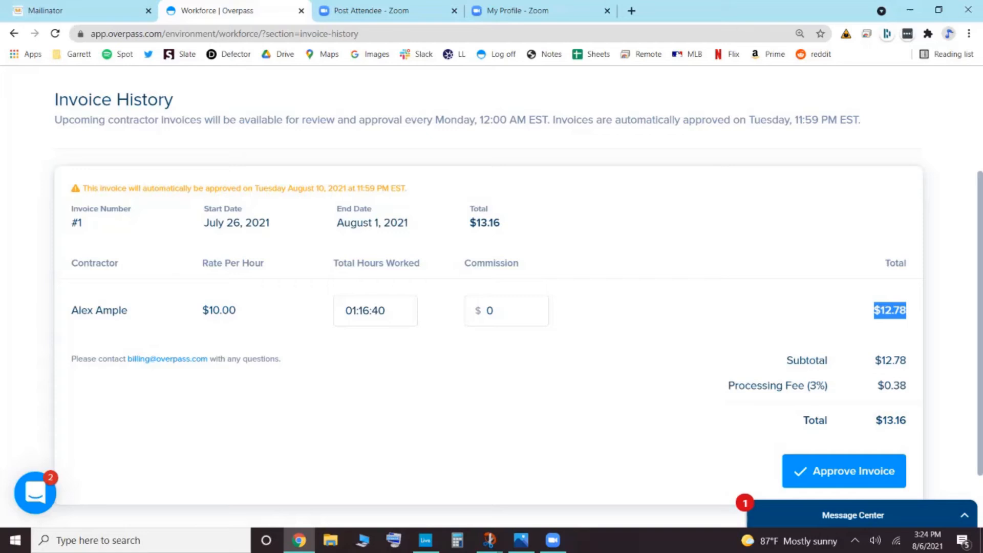
click(592, 331)
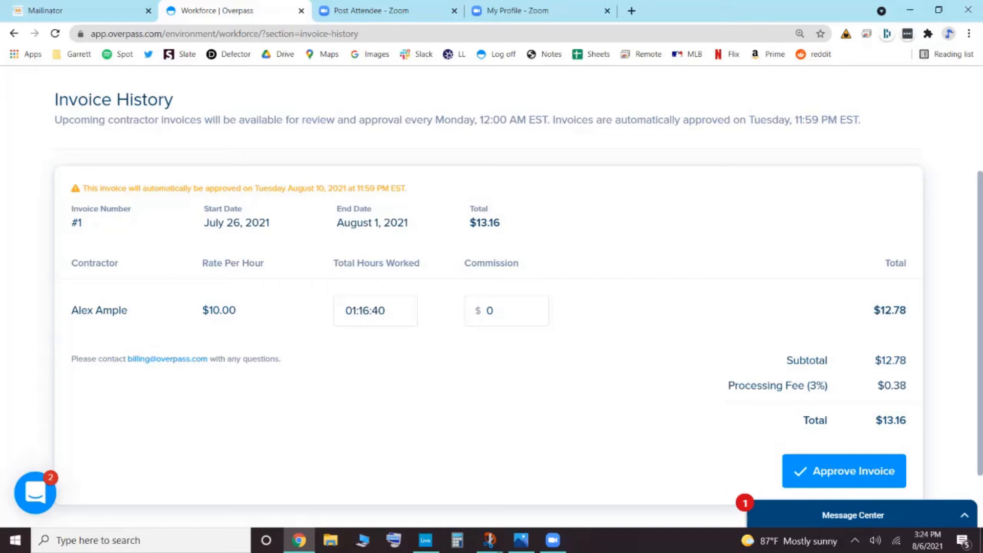
drag(728, 386, 907, 385)
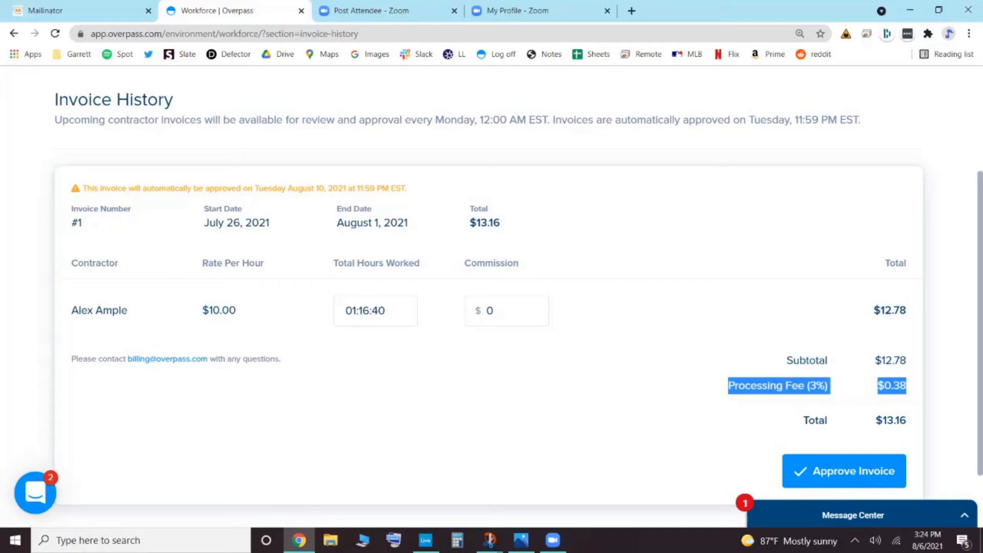
click(906, 387)
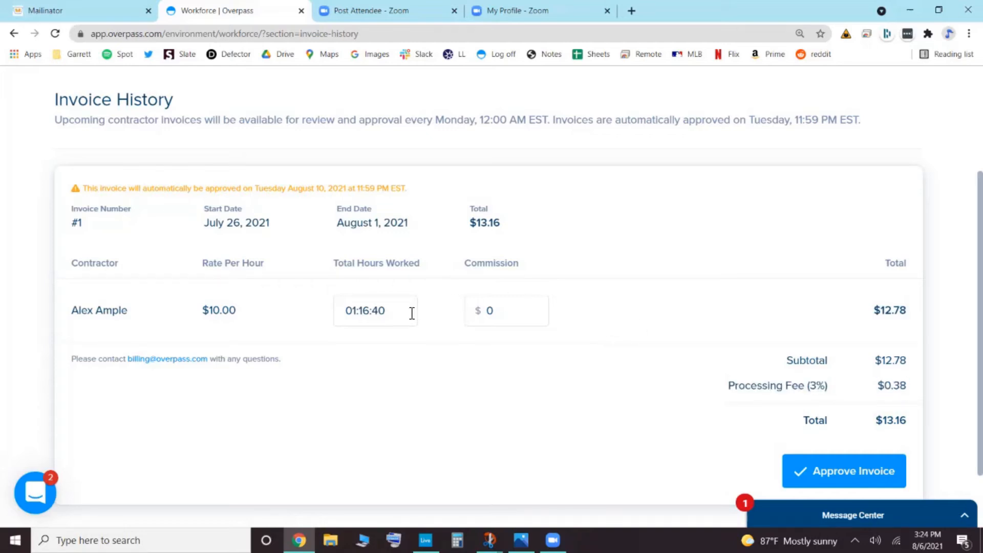
- Set the contractor's total hours worked to 03:00:00
drag(410, 311, 339, 313)
key(BackSpace)
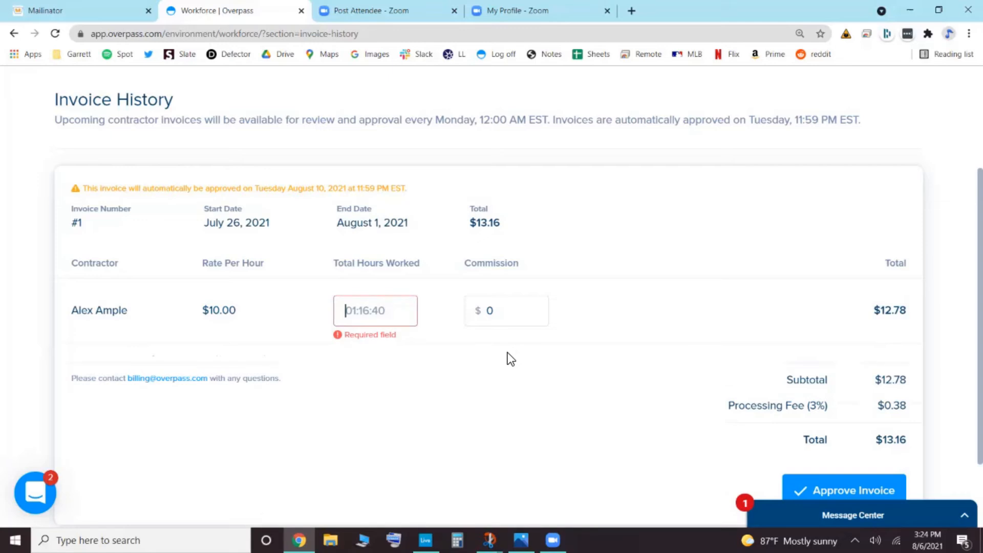
text(3)
key(BackSpace)
text(03:00:00)
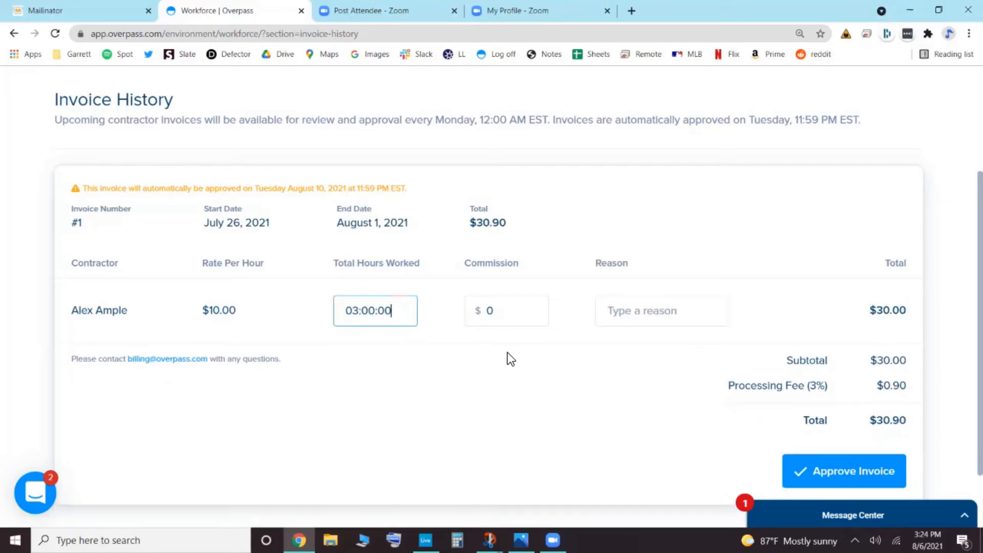
- Set the contractor's total hours worked to 01:00:00
drag(399, 313, 344, 313)
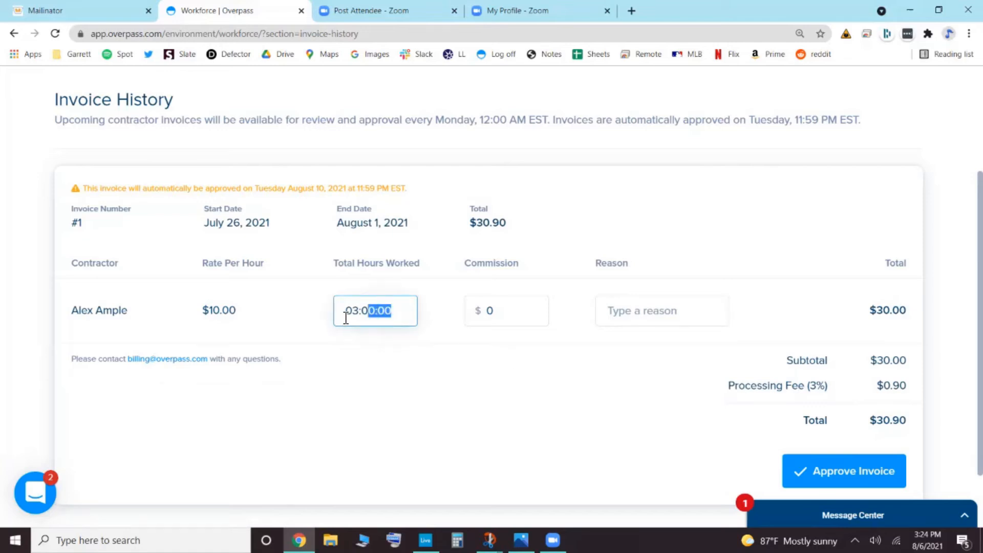
key(BackSpace)
text(01)
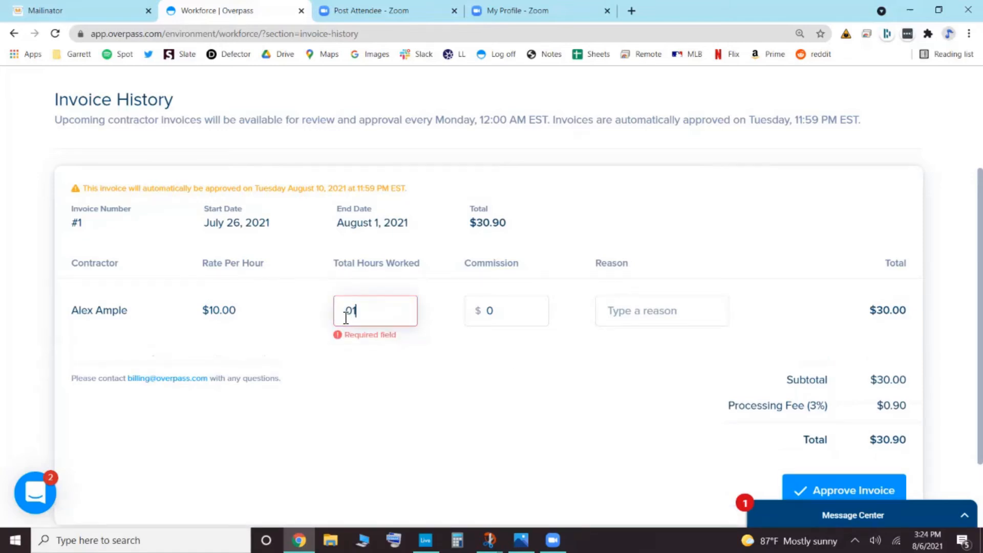
text(:00:00)
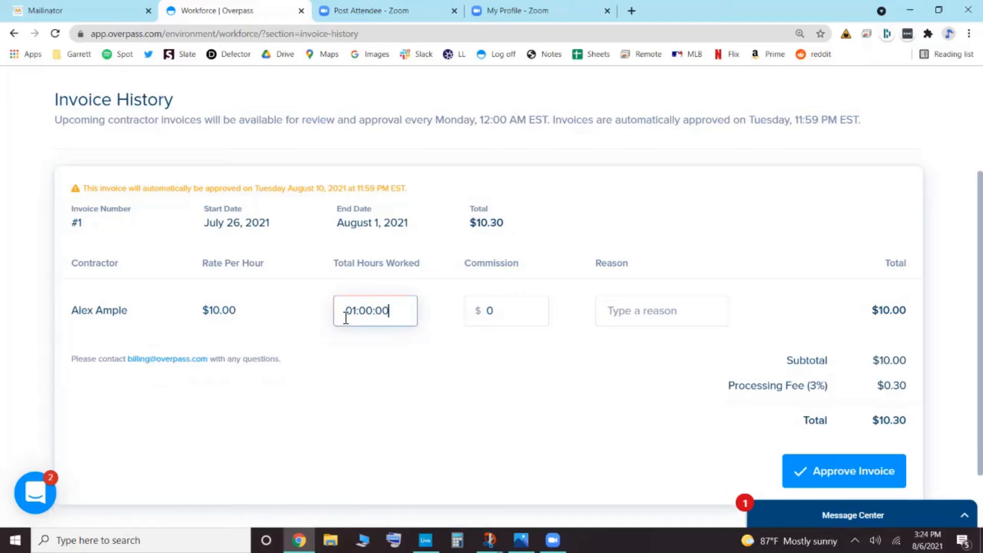
- Restore the contractor's total hours worked to 01:16:40
key(BackSpace)
key(BackSpace)
key(BackSpace)
key(BackSpace)
key(BackSpace)
key(BackSpace)
key(BackSpace)
key(BackSpace)
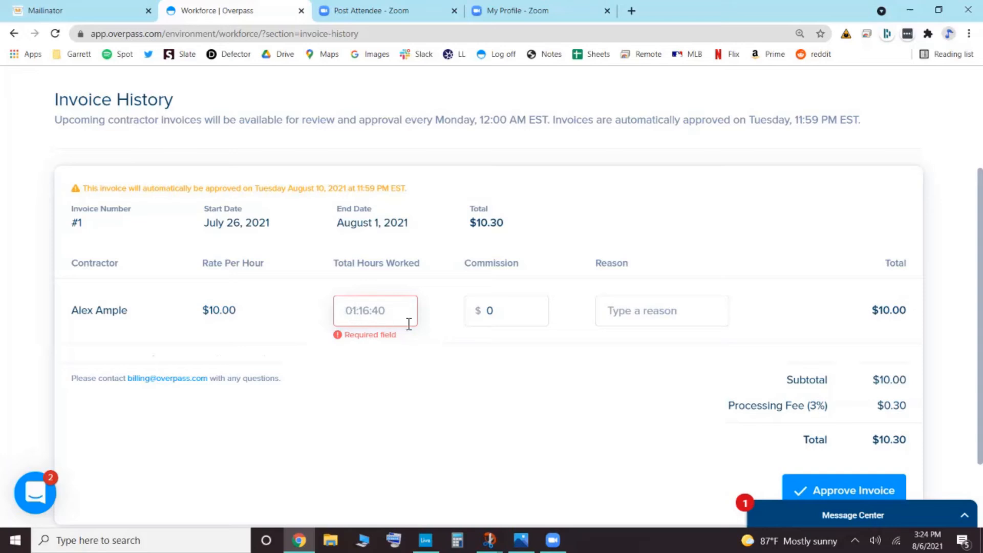
text(01:16:40)
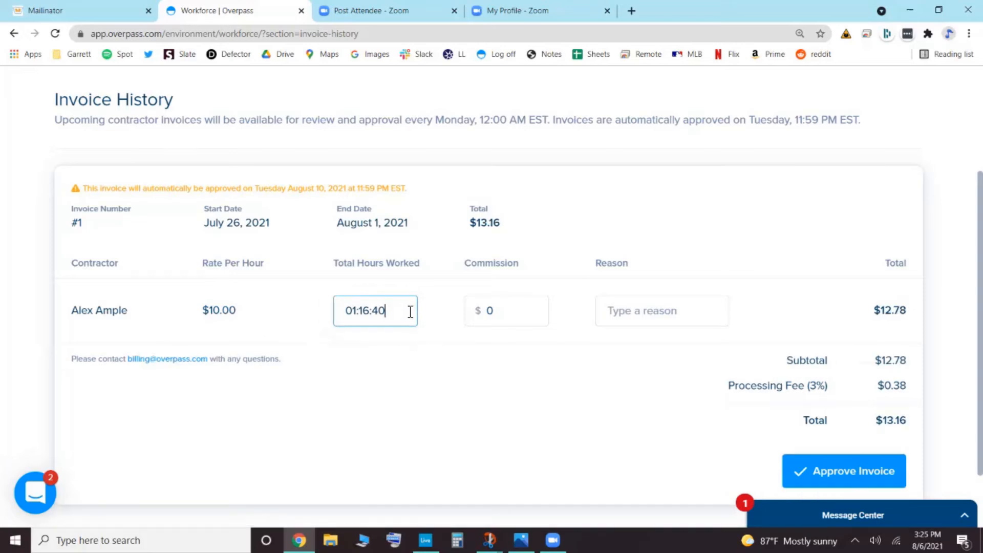
- Set the total hours worked to 03:00:00 and give the reason "Contractor logged extra time offline"
drag(410, 318, 344, 321)
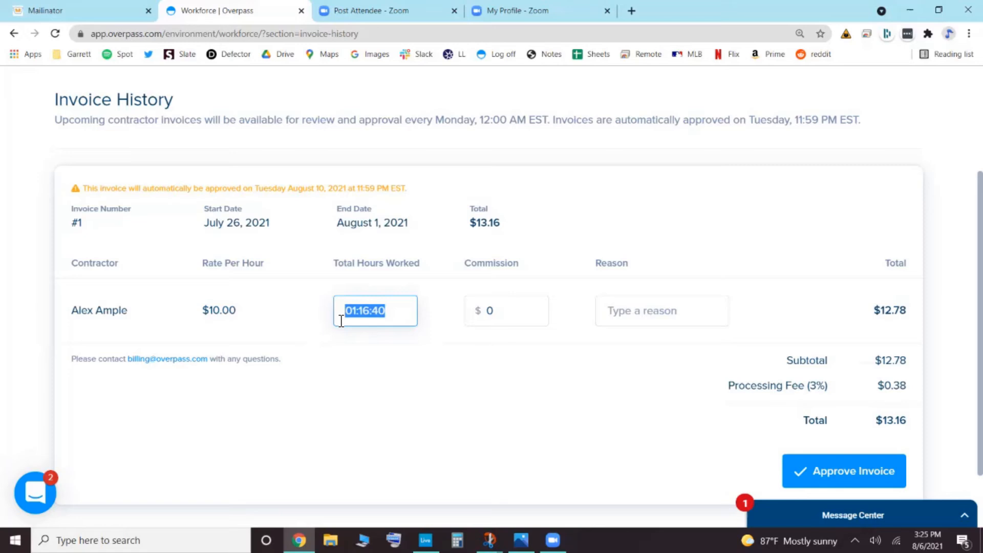
text(03:00:00)
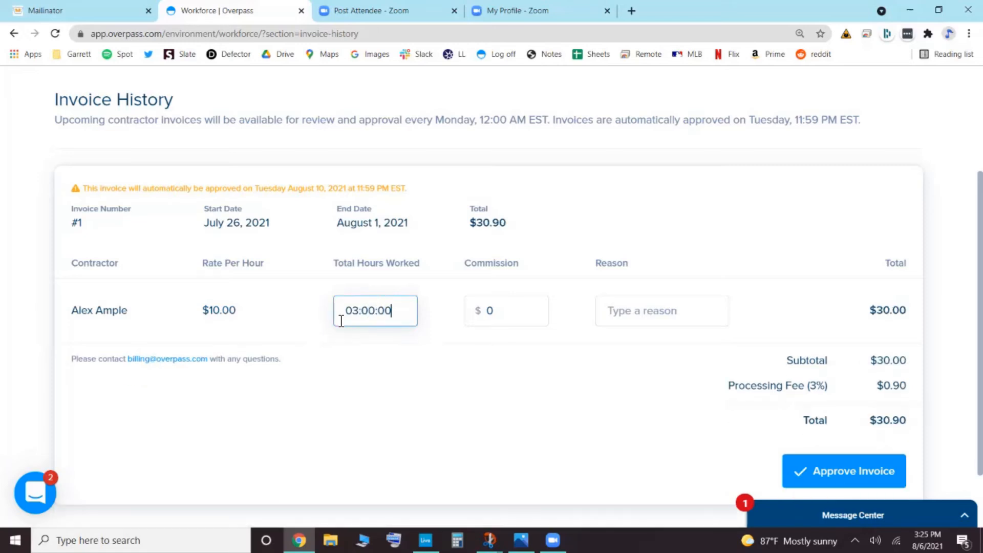
click(631, 314)
text(Contrac)
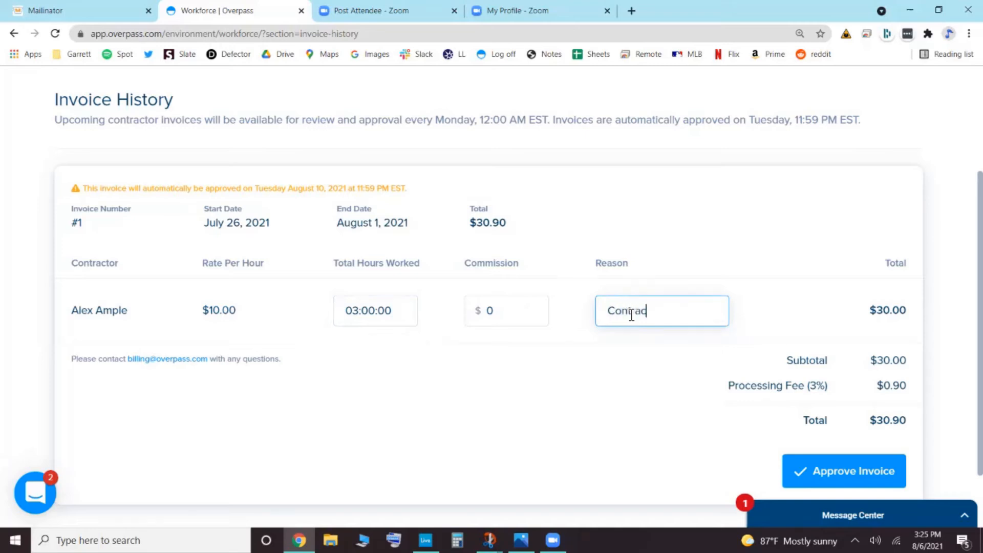
text(tor logged extra time offline)
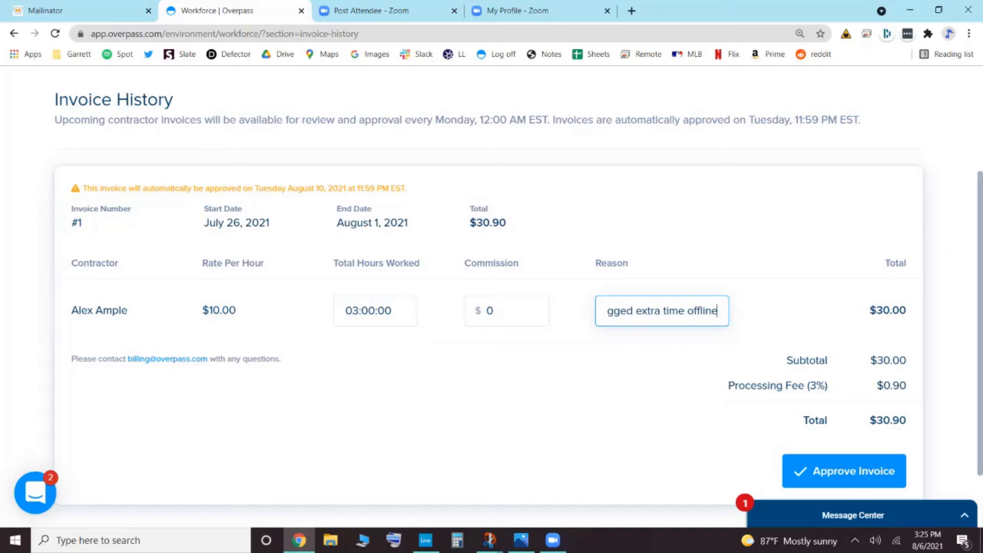
- Set the contractor's commission to $100 and replace the reason with "2 appts set @ $50"
click(515, 312)
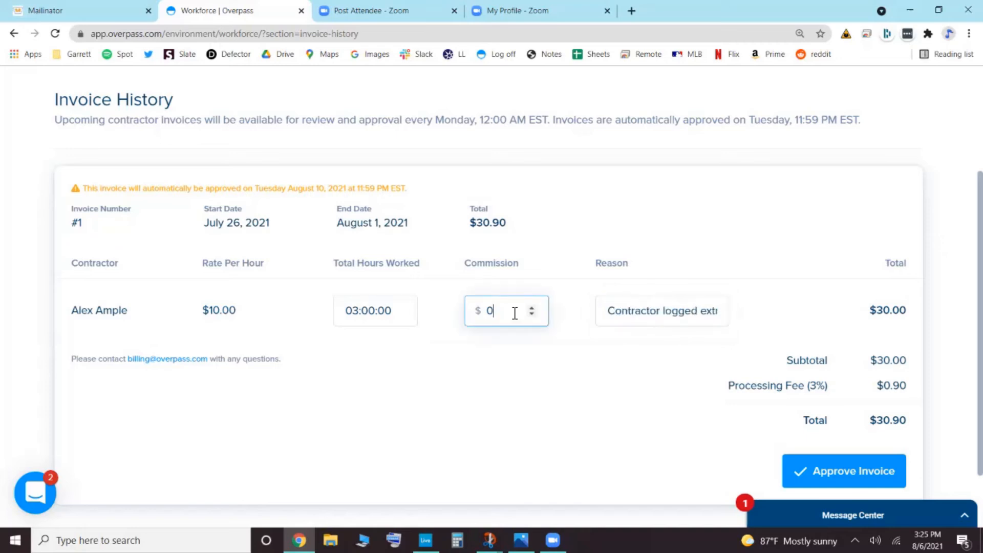
key(ctrl+a)
text(100)
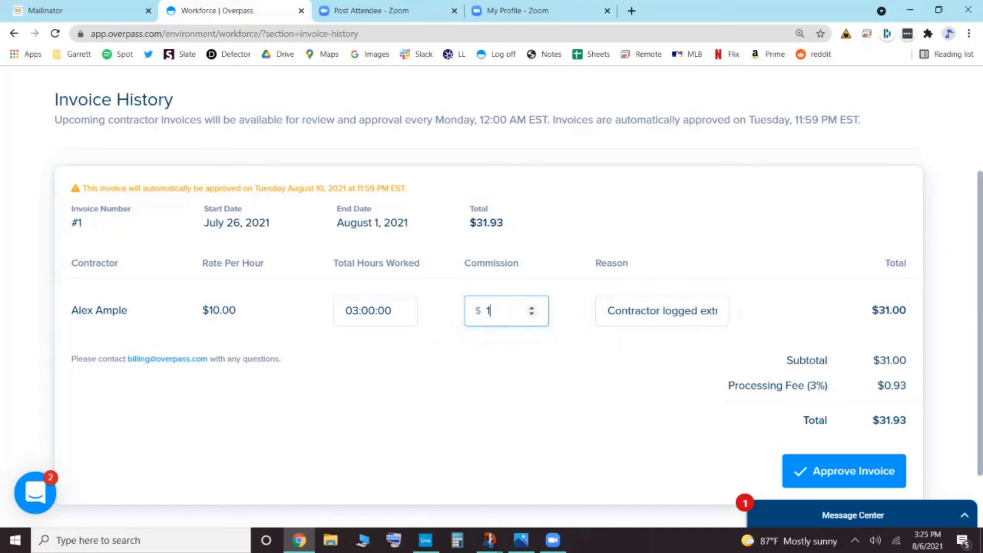
triple_click(612, 311)
text(C)
key(BackSpace)
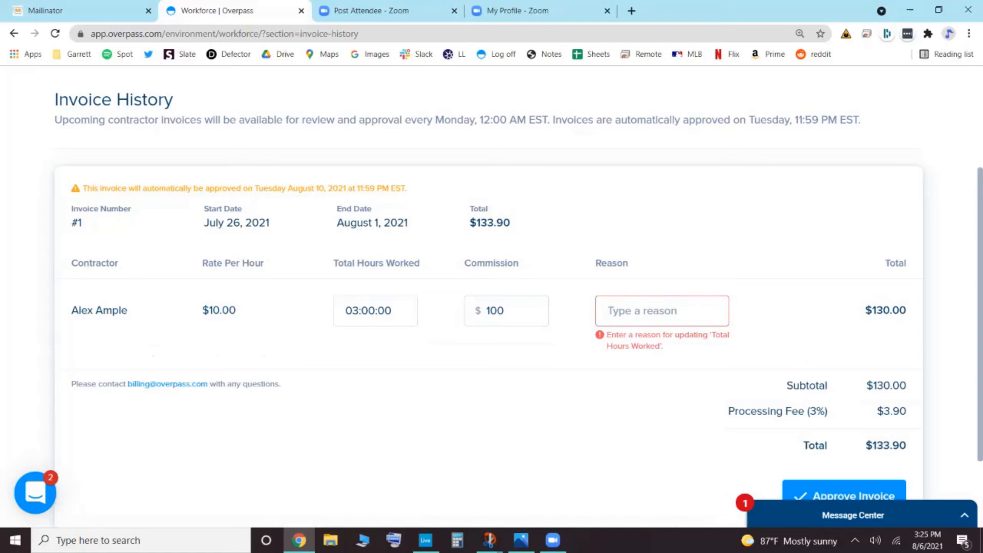
text(2)
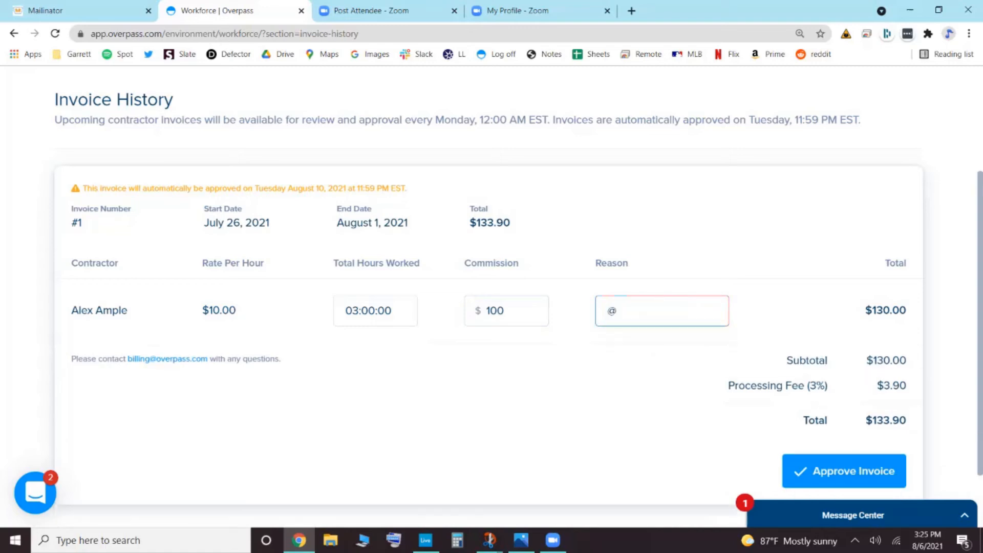
text( appts set @ $50)
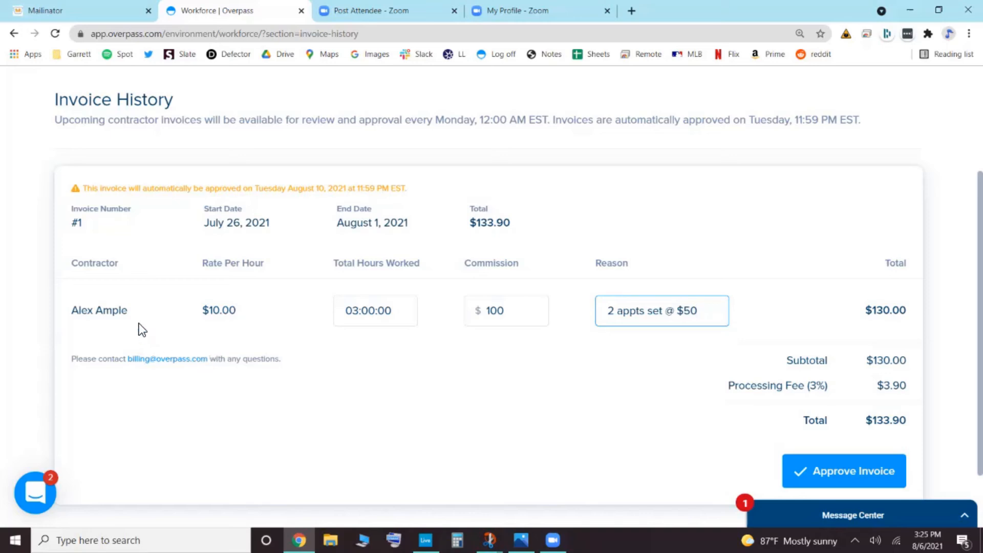
drag(137, 321, 45, 321)
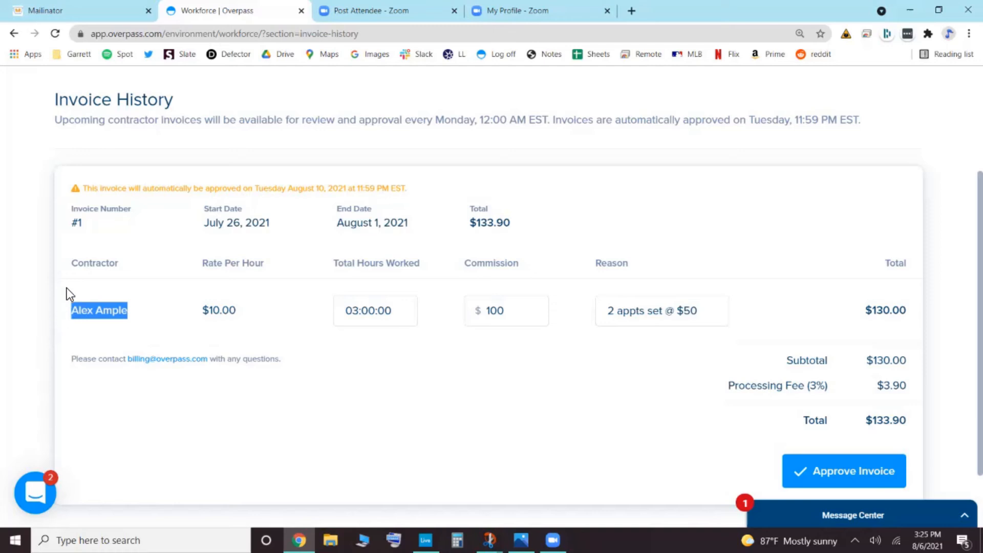
click(149, 327)
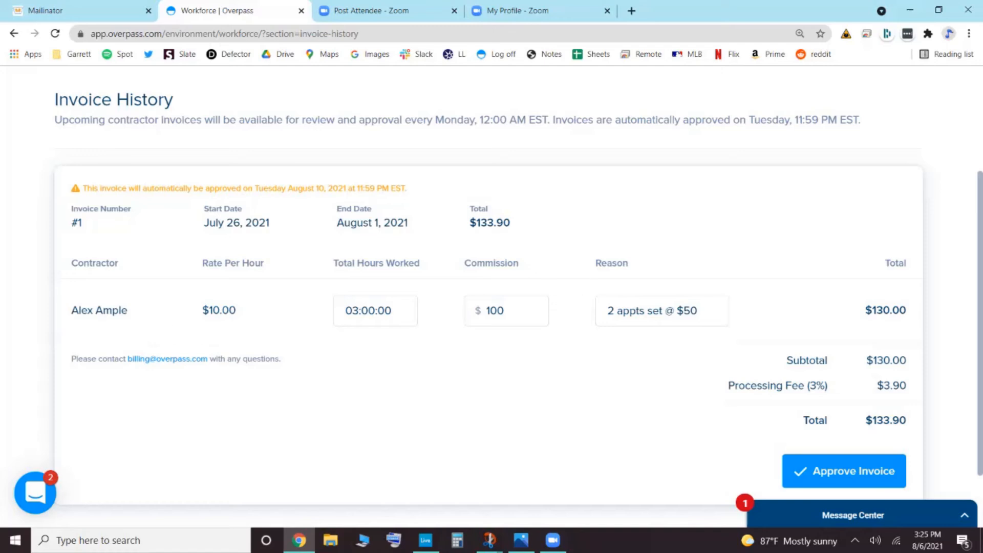
- Export the invoice history as a CSV file and dismiss the browser's download notice
scroll(489, 297, up, 1)
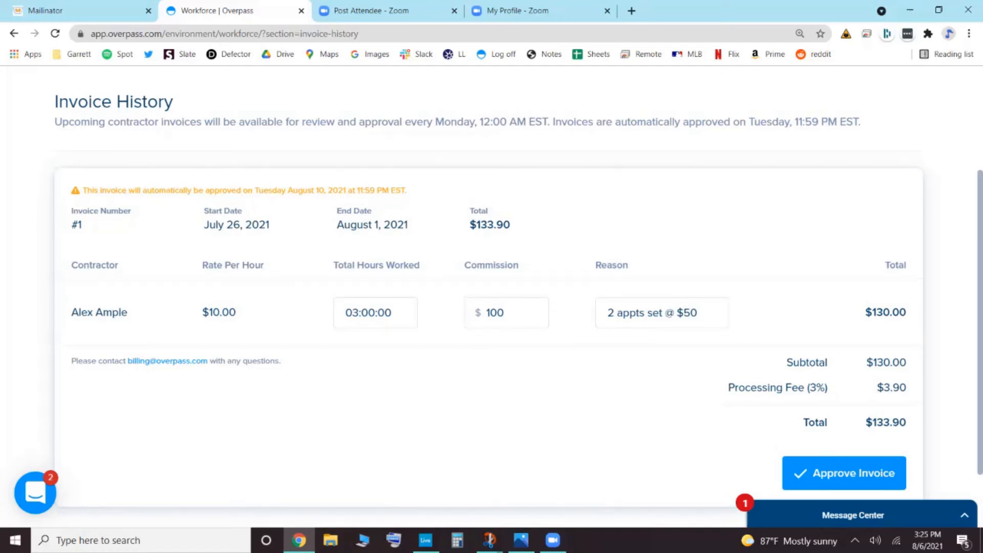
scroll(489, 297, up, 3)
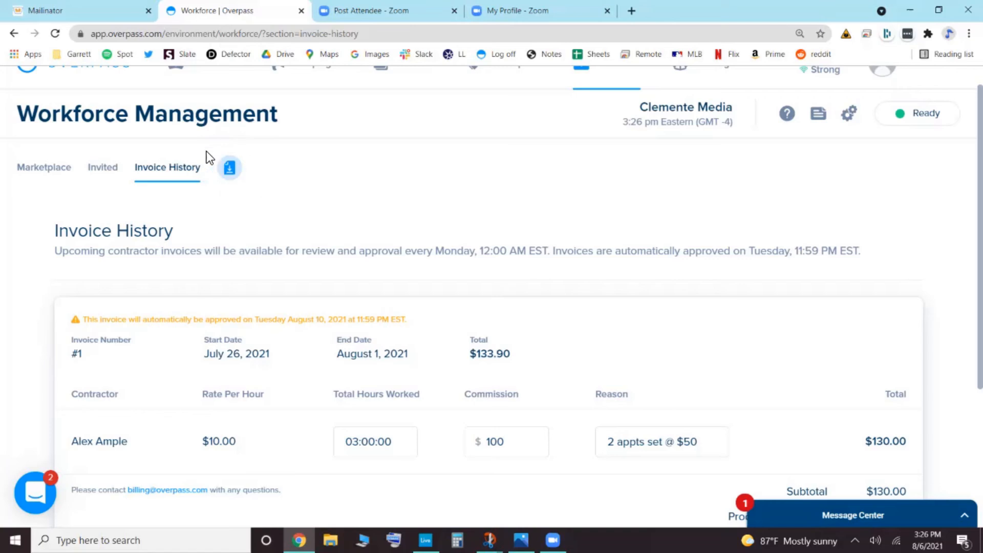
click(237, 174)
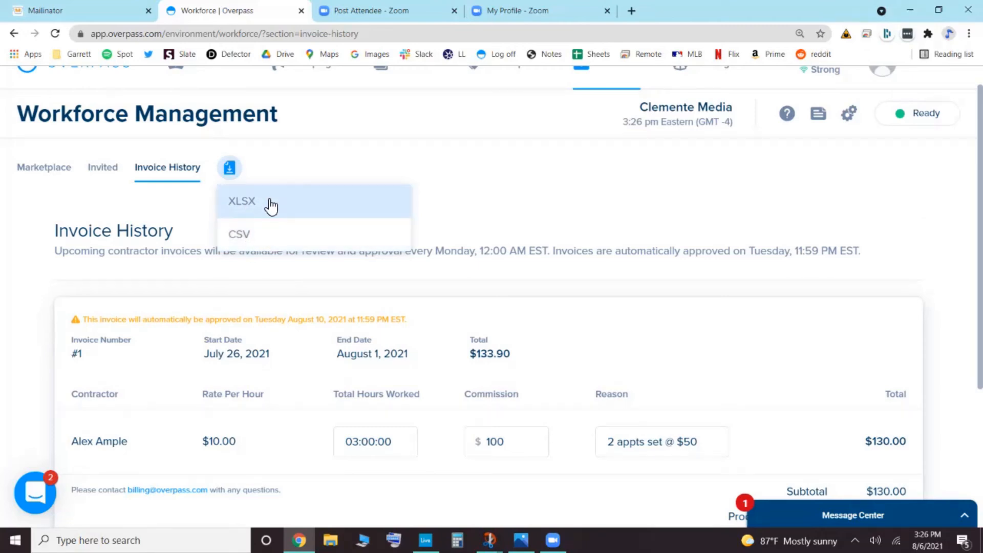
click(276, 244)
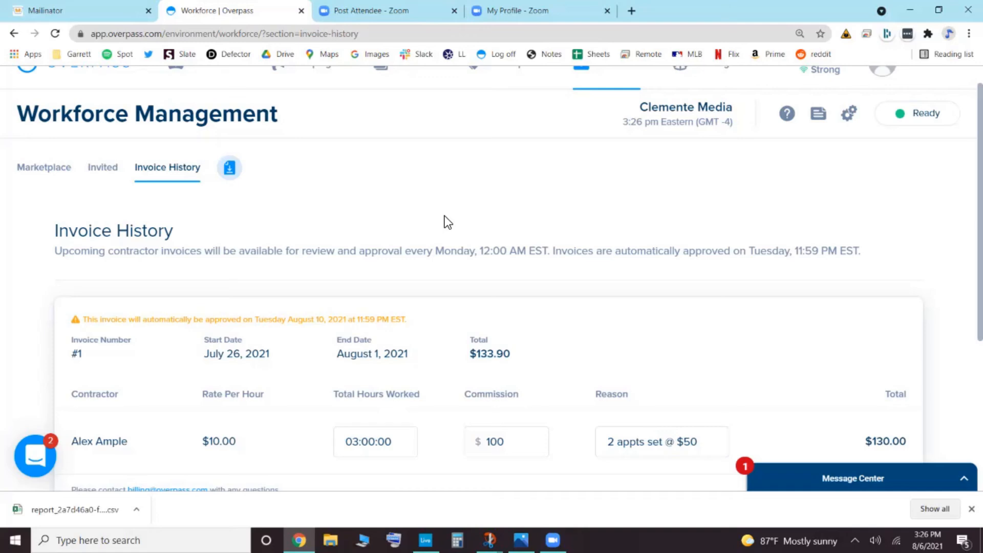
click(972, 509)
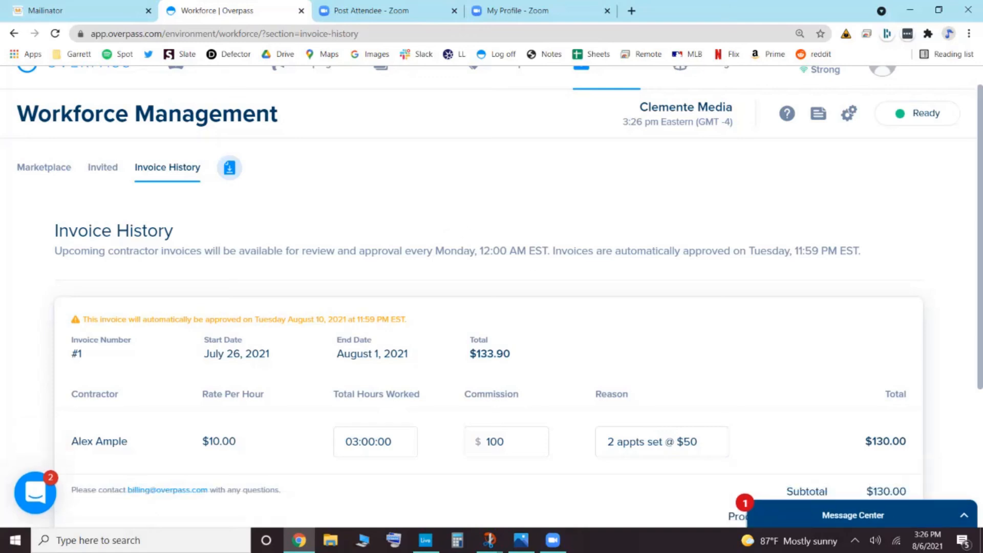
- Approve the contractor invoice for July 26 to August 1, 2021, and dismiss the confirmation message
scroll(491, 292, down, 4)
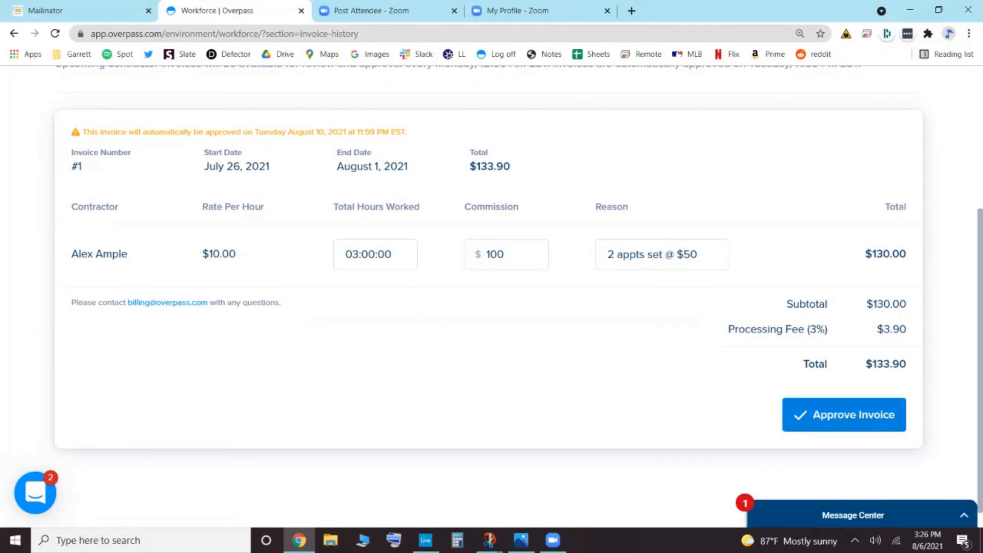
click(844, 415)
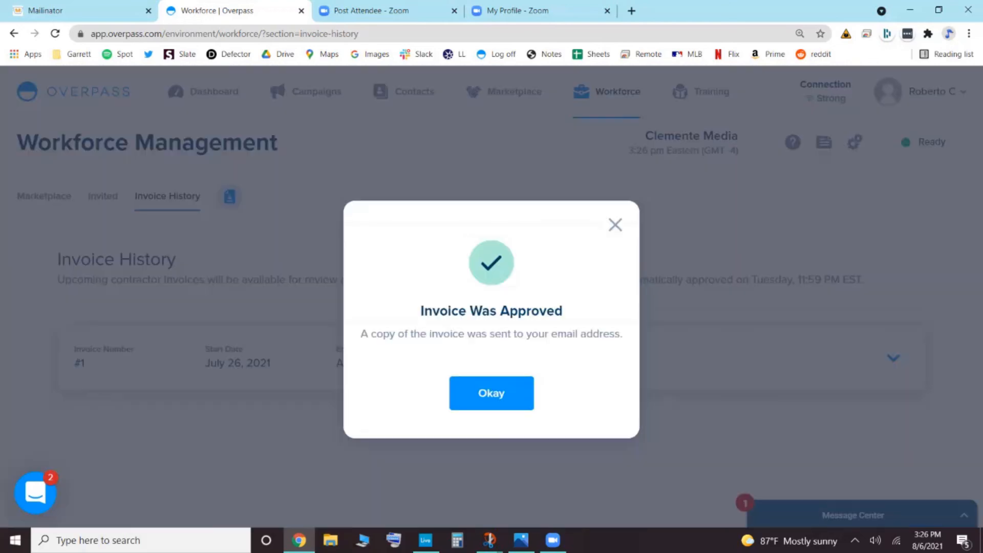
drag(361, 335, 622, 336)
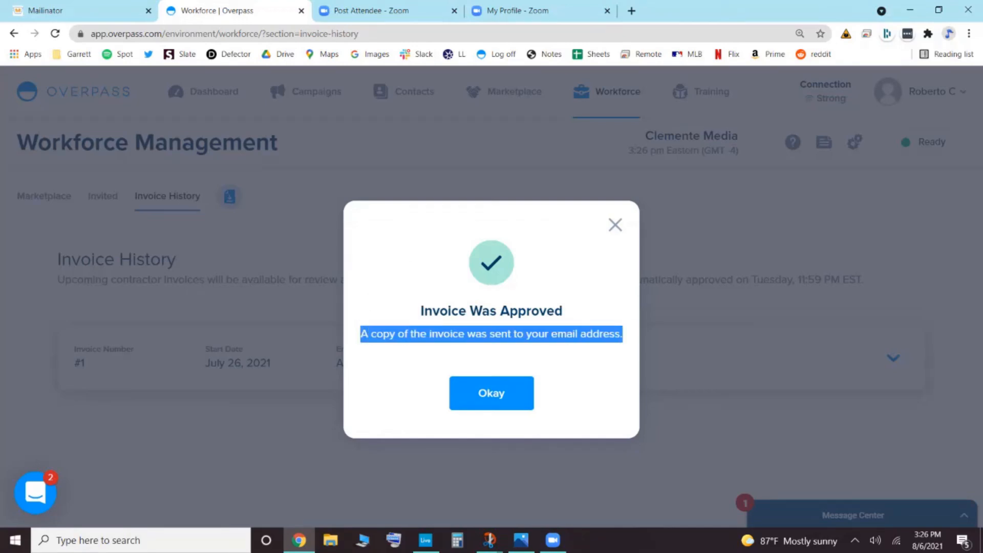
click(623, 338)
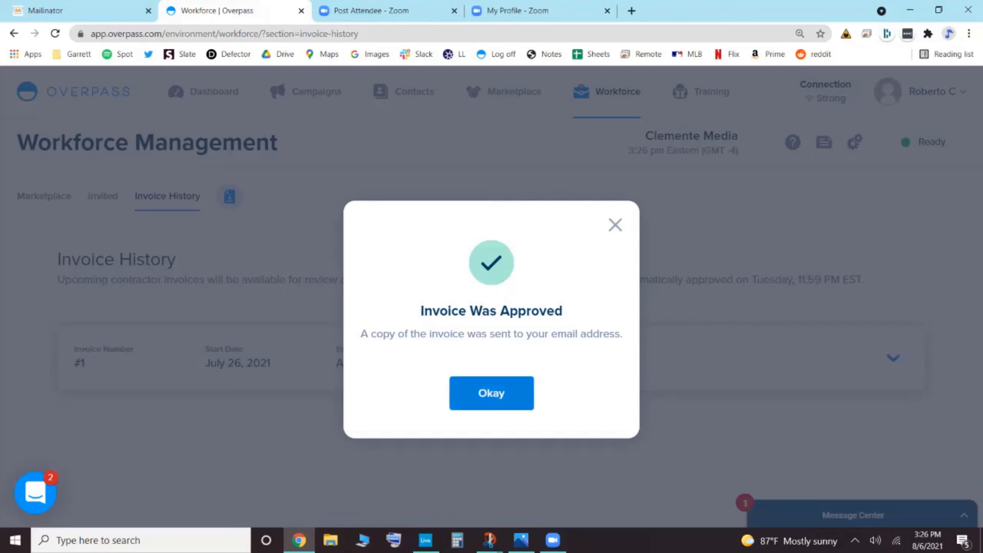
click(492, 393)
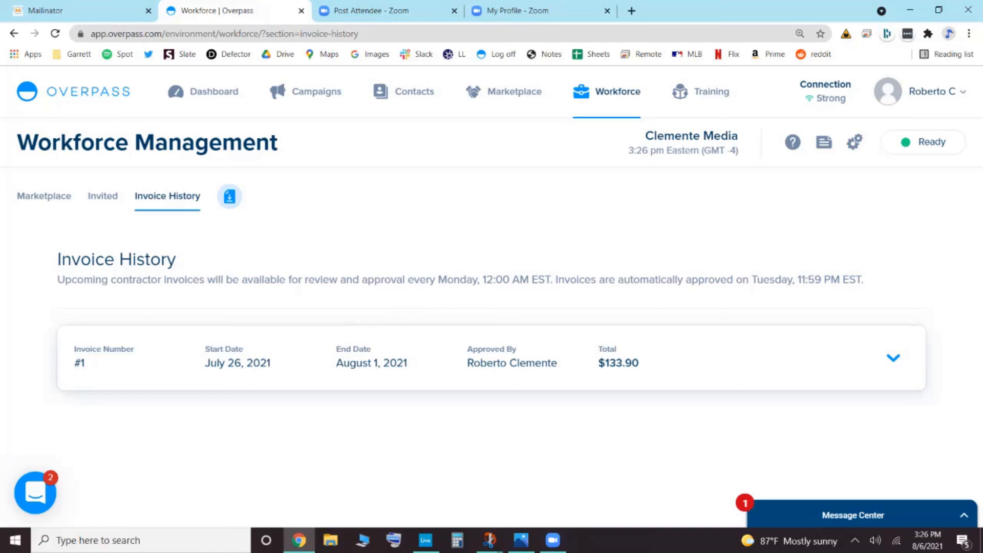
- Expand the approved invoice in the history and review its hours, commission, reason and totals
click(894, 358)
scroll(492, 358, down, 3)
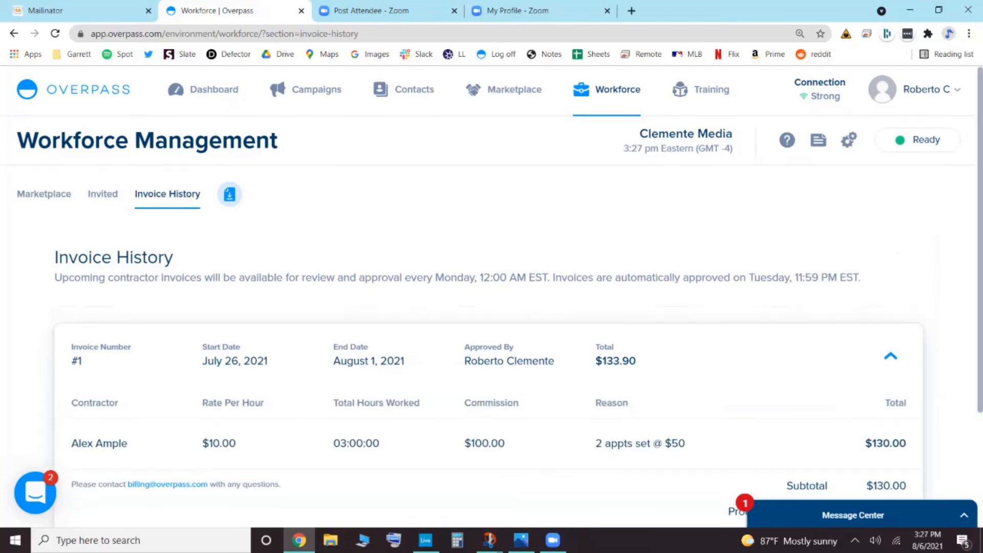
scroll(491, 307, down, 2)
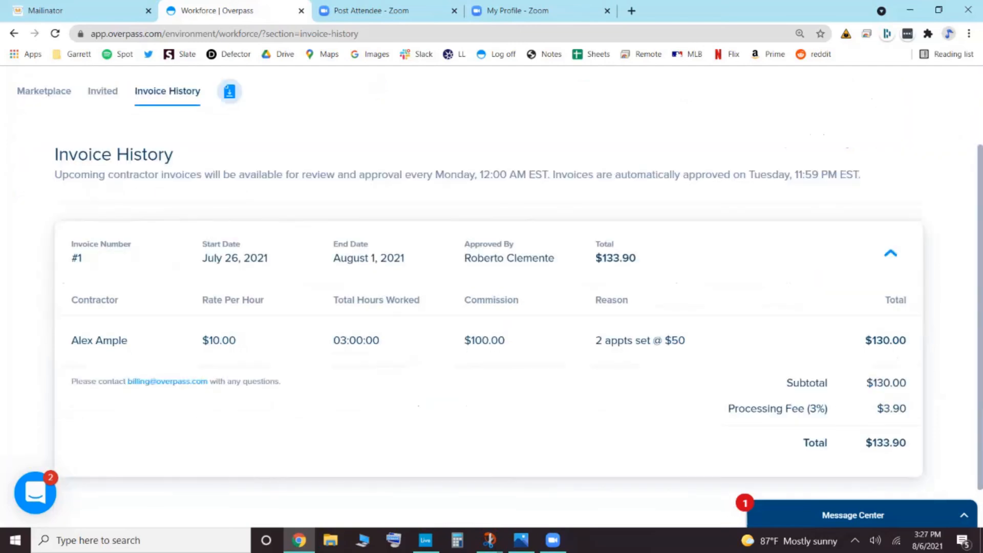
scroll(491, 307, down, 1)
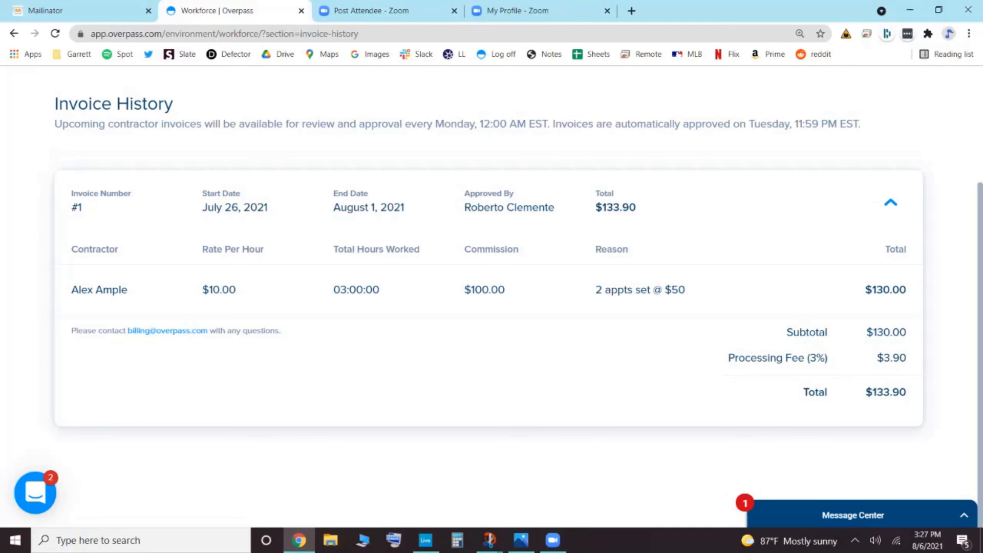
scroll(492, 297, up, 2)
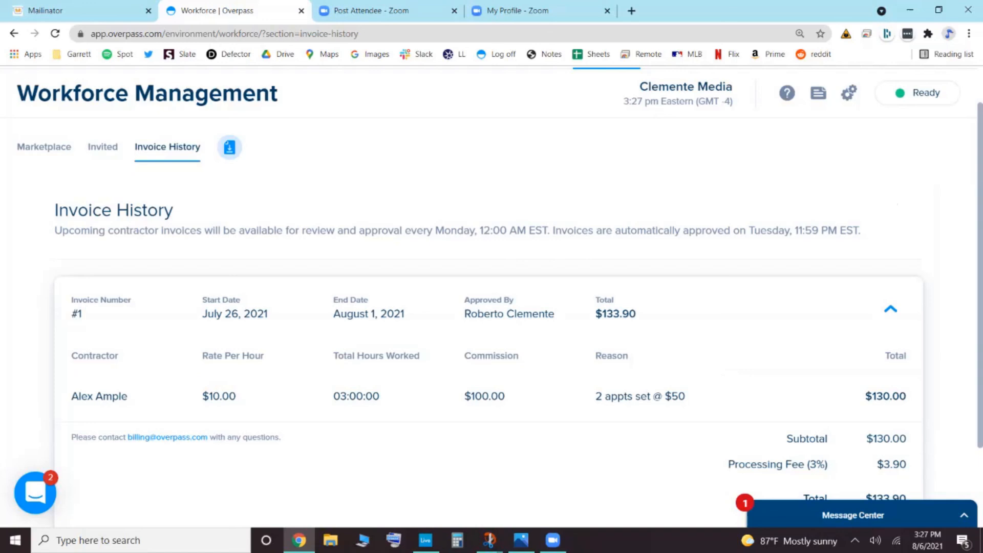
scroll(533, 239, up, 2)
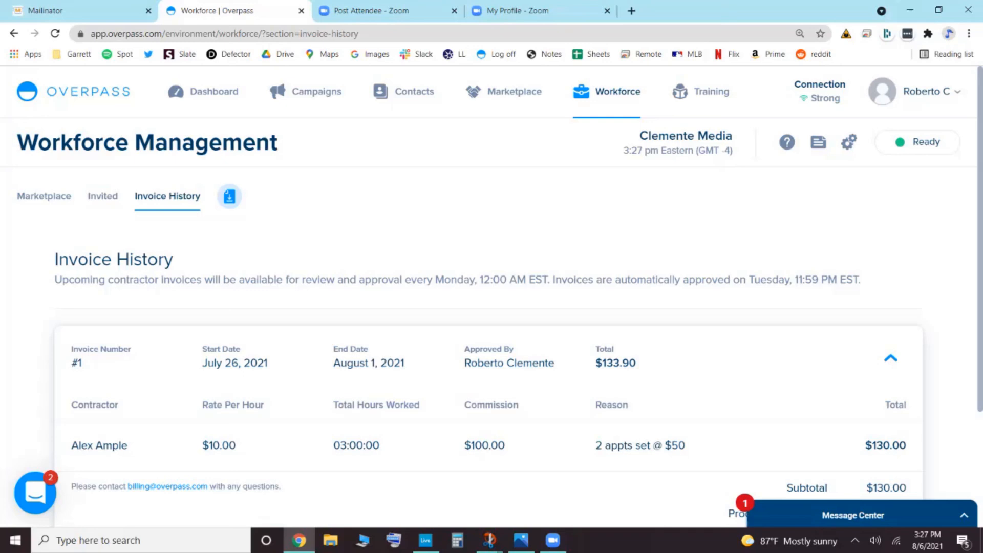
- Start a new support chat conversation and send the message "We love the new invoicing feature!"
click(36, 493)
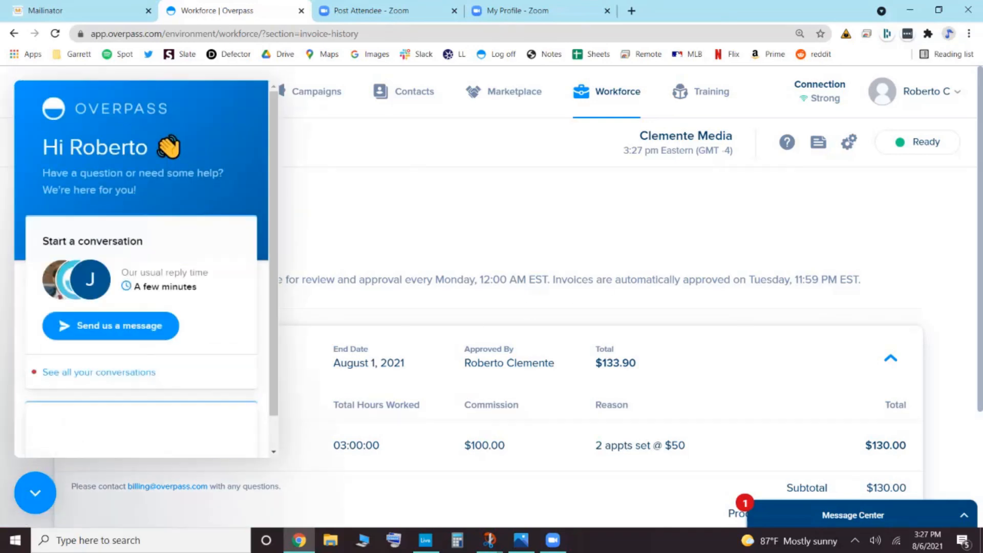
click(132, 338)
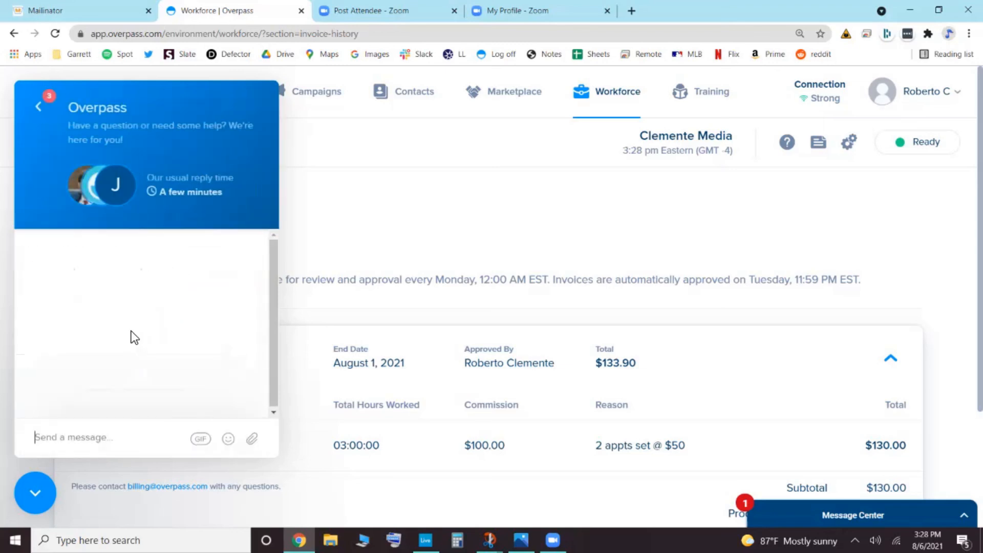
text(We lo)
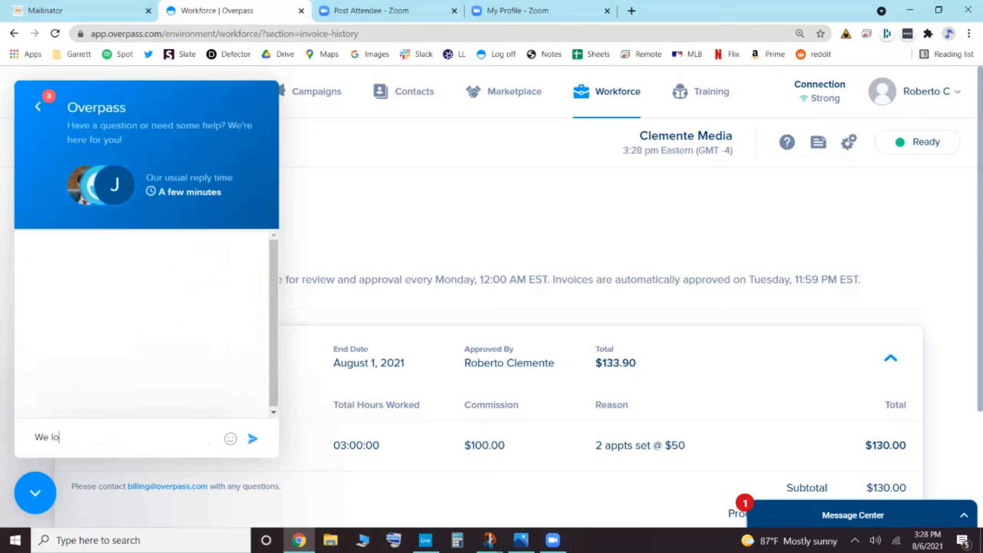
text(ve the new invoicing feaature!)
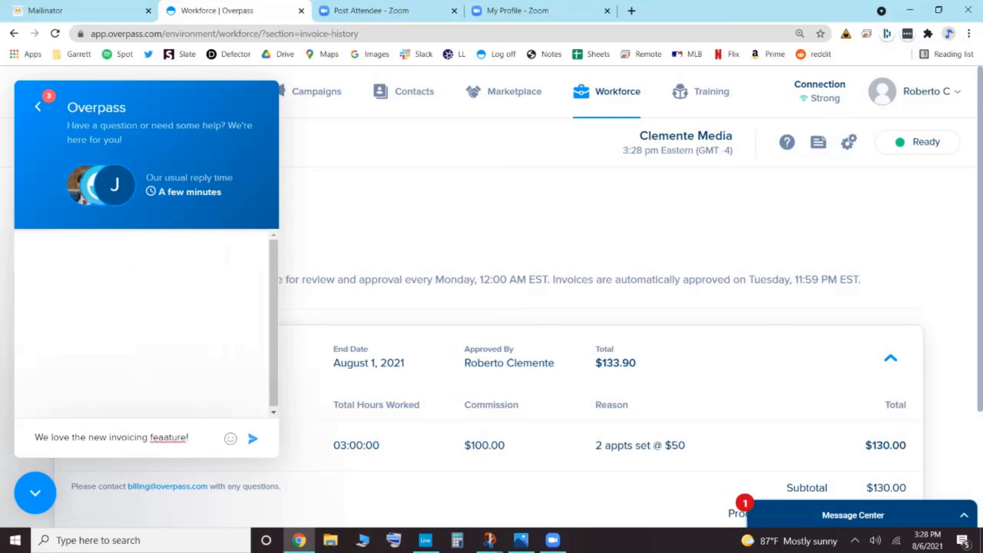
key(BackSpace)
click(253, 439)
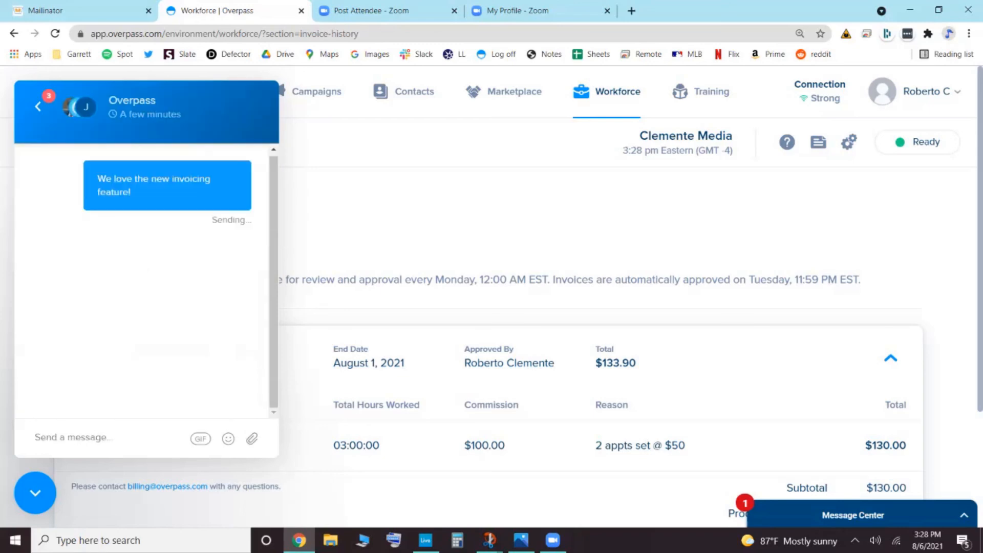